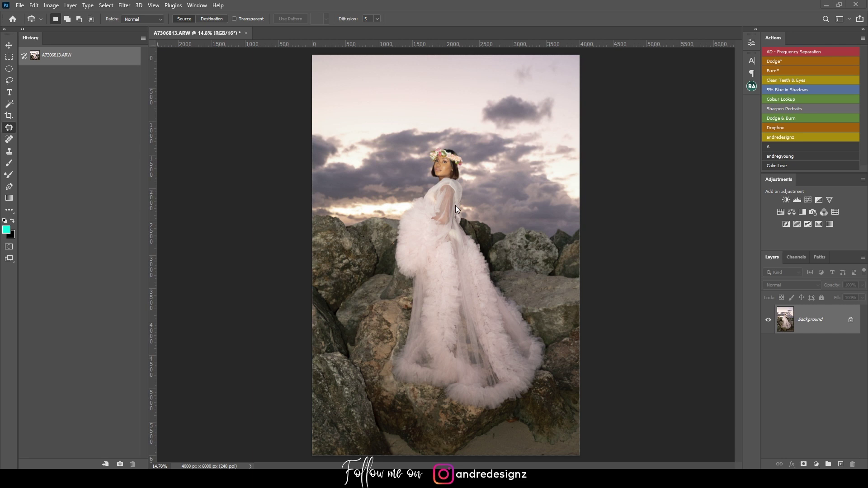
- Show A7306813.ARW's File Info camera data: Sony ILCE-7M3, 38 mm, 1/160 sec, f/2.8, ISO 4000
{"action": "scroll", "coordinate": [430, 144], "scroll_direction": "up", "scroll_amount": 3}
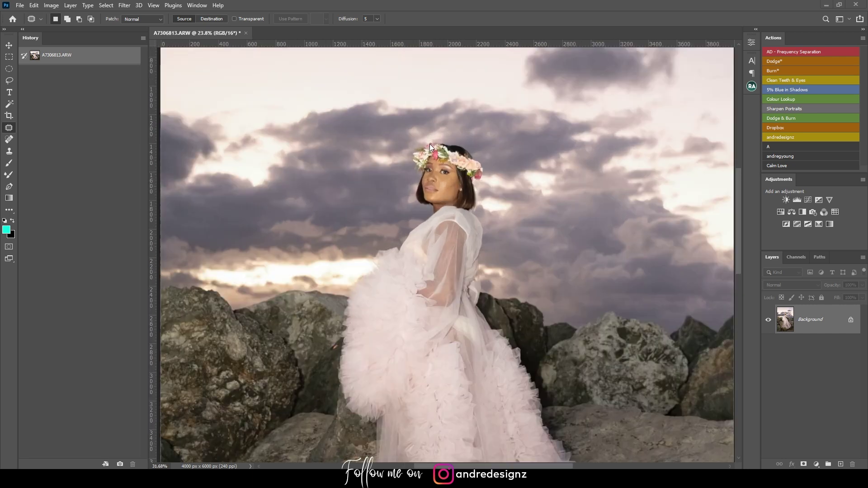
{"action": "scroll", "coordinate": [430, 145], "scroll_direction": "up", "scroll_amount": 4}
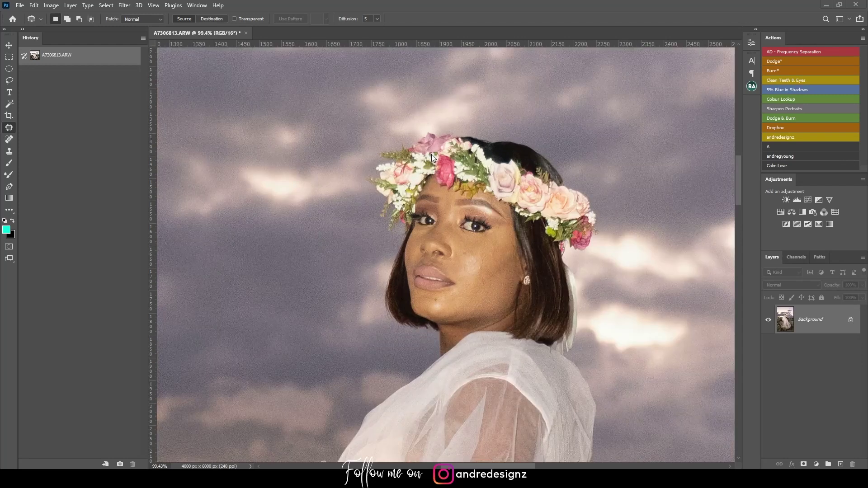
{"action": "scroll", "coordinate": [434, 158], "scroll_direction": "up", "scroll_amount": 1}
{"action": "scroll", "coordinate": [438, 165], "scroll_direction": "down", "scroll_amount": 3}
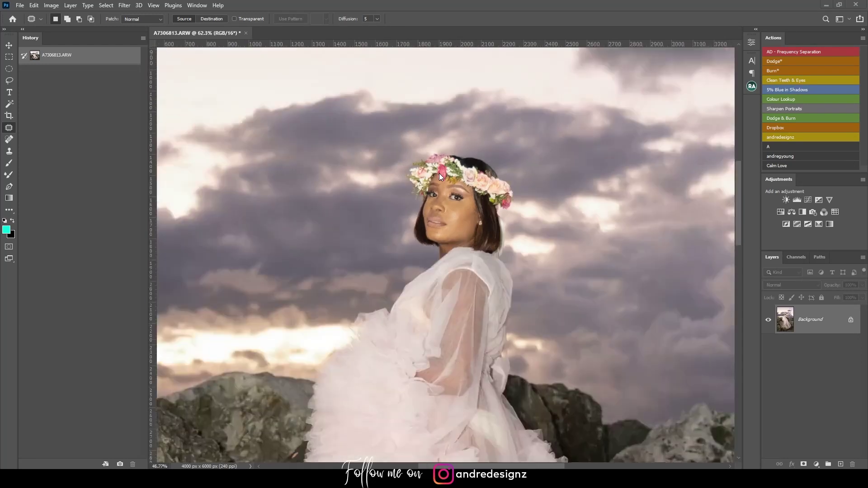
{"action": "scroll", "coordinate": [439, 173], "scroll_direction": "down", "scroll_amount": 4}
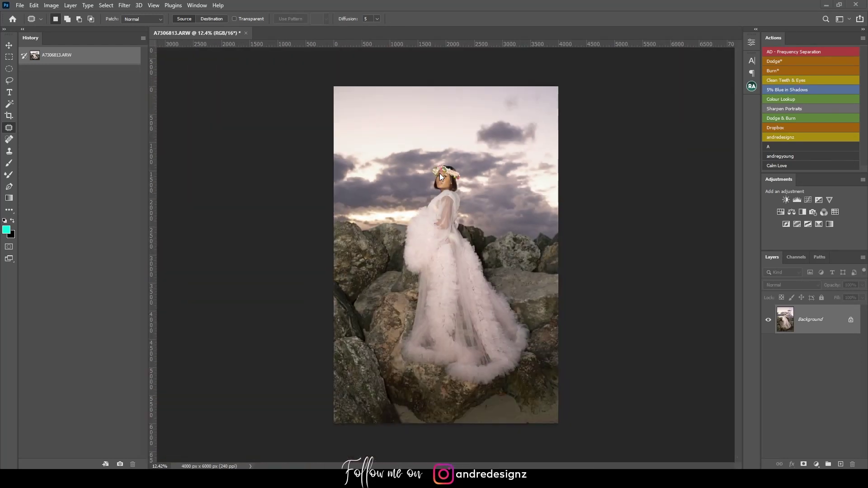
{"action": "left_click", "coordinate": [20, 5]}
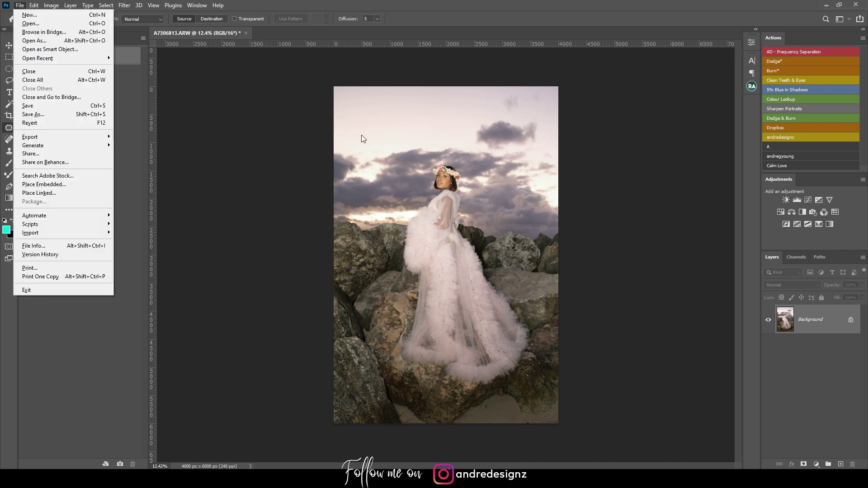
{"action": "left_click", "coordinate": [227, 134]}
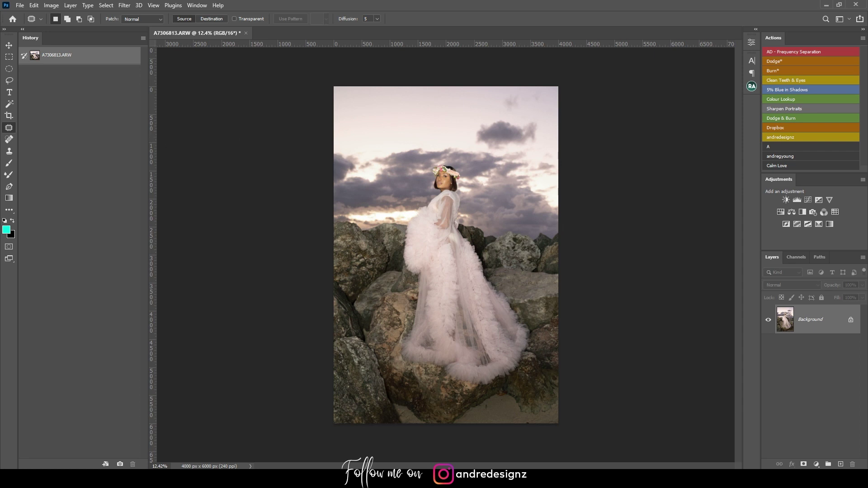
{"action": "left_click", "coordinate": [19, 5]}
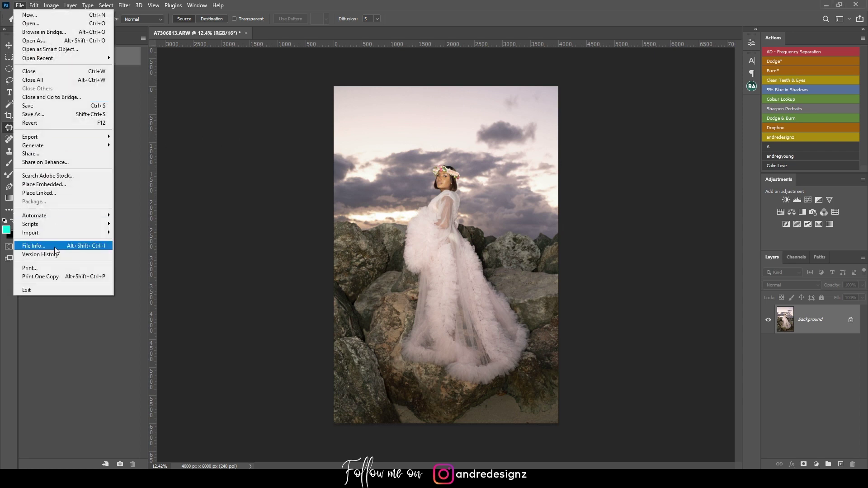
{"action": "left_click", "coordinate": [58, 249]}
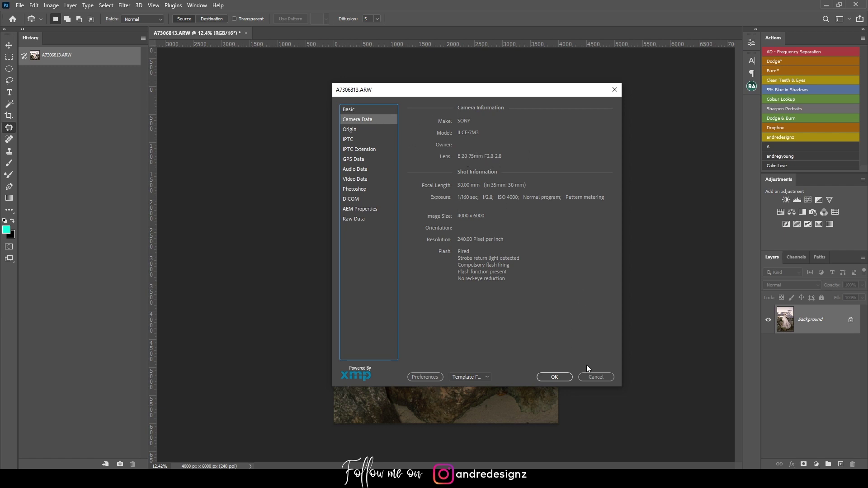
- Close File Info and duplicate the Background layer as Background copy for retouching
{"action": "left_click", "coordinate": [596, 377]}
{"action": "scroll", "coordinate": [452, 172], "scroll_direction": "up", "scroll_amount": 6}
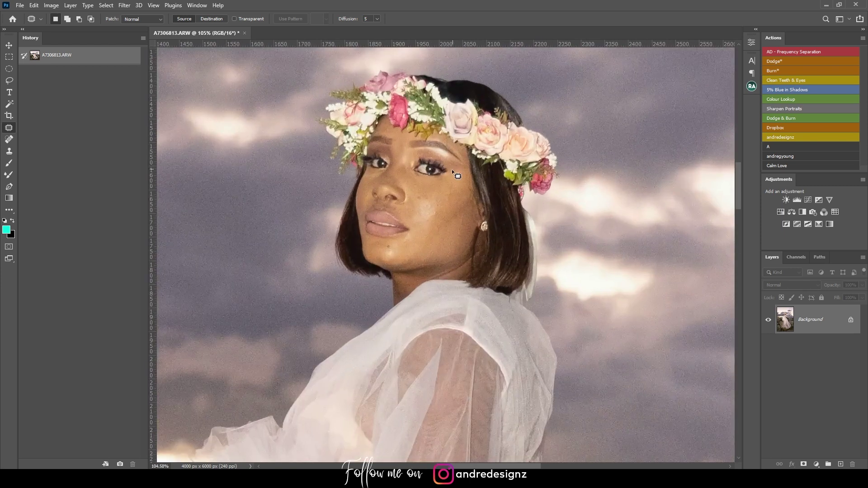
{"action": "scroll", "coordinate": [451, 169], "scroll_direction": "up", "scroll_amount": 5}
{"action": "scroll", "coordinate": [247, 160], "scroll_direction": "down", "scroll_amount": 3}
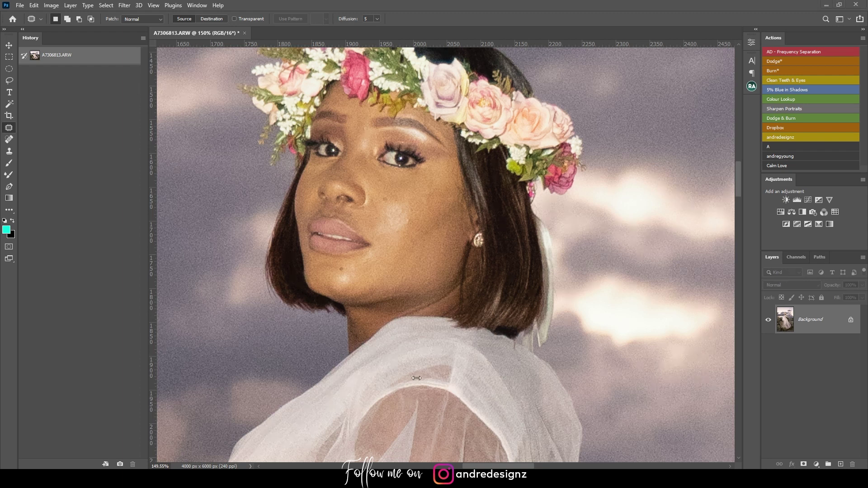
{"action": "left_click_drag", "start_coordinate": [814, 328], "coordinate": [840, 464]}
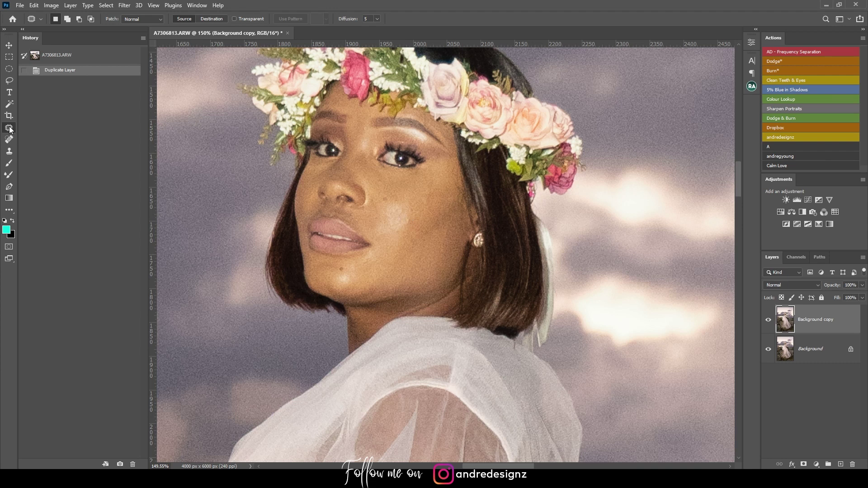
- Patch the blemishes on the cheek, near the chin, on the forehead and beside the eye
{"action": "mouse_move", "coordinate": [414, 214]}
{"action": "left_mouse_down"}
{"action": "mouse_move", "coordinate": [403, 226]}
{"action": "mouse_move", "coordinate": [413, 208]}
{"action": "mouse_move", "coordinate": [422, 231]}
{"action": "left_mouse_up"}
{"action": "key", "text": "ctrl+d"}
{"action": "mouse_move", "coordinate": [368, 255]}
{"action": "left_mouse_down"}
{"action": "mouse_move", "coordinate": [367, 270]}
{"action": "mouse_move", "coordinate": [404, 307]}
{"action": "mouse_move", "coordinate": [394, 304]}
{"action": "mouse_move", "coordinate": [417, 290]}
{"action": "left_mouse_up"}
{"action": "key", "text": "ctrl+d"}
{"action": "left_click_drag", "start_coordinate": [367, 123], "coordinate": [364, 130]}
{"action": "mouse_move", "coordinate": [366, 132]}
{"action": "left_mouse_down"}
{"action": "mouse_move", "coordinate": [368, 146]}
{"action": "mouse_move", "coordinate": [381, 144]}
{"action": "left_mouse_up"}
{"action": "key", "text": "ctrl+d"}
{"action": "left_click_drag", "start_coordinate": [442, 156], "coordinate": [452, 179]}
{"action": "key", "text": "ctrl+d"}
- Patch the remaining cheek and right-eye spots, then duplicate the layer as Background copy 2
{"action": "mouse_move", "coordinate": [400, 199]}
{"action": "left_mouse_down"}
{"action": "mouse_move", "coordinate": [397, 205]}
{"action": "mouse_move", "coordinate": [405, 199]}
{"action": "left_mouse_up"}
{"action": "mouse_move", "coordinate": [403, 202]}
{"action": "left_mouse_down"}
{"action": "mouse_move", "coordinate": [411, 195]}
{"action": "mouse_move", "coordinate": [384, 183]}
{"action": "mouse_move", "coordinate": [404, 189]}
{"action": "left_mouse_up"}
{"action": "key", "text": "ctrl+d"}
{"action": "key", "text": "ctrl+d"}
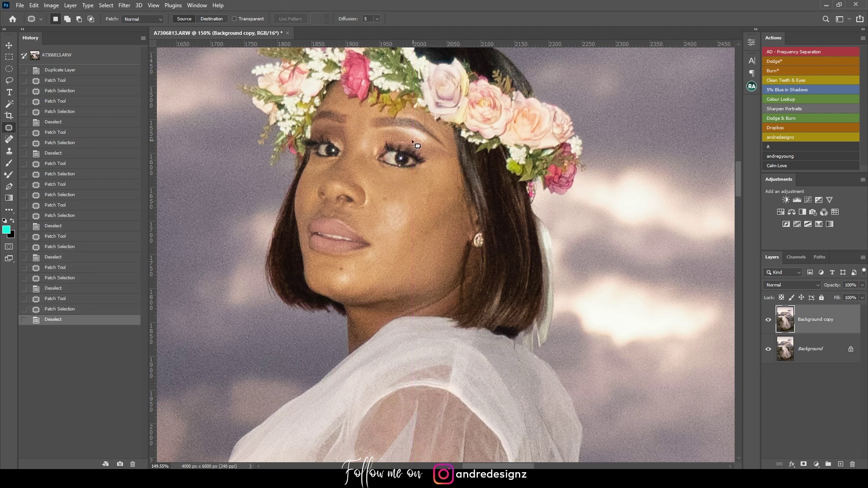
{"action": "mouse_move", "coordinate": [402, 147]}
{"action": "left_mouse_down"}
{"action": "mouse_move", "coordinate": [391, 138]}
{"action": "mouse_move", "coordinate": [422, 150]}
{"action": "mouse_move", "coordinate": [412, 138]}
{"action": "left_mouse_up"}
{"action": "key", "text": "ctrl+d"}
{"action": "left_click_drag", "start_coordinate": [416, 144], "coordinate": [433, 158]}
{"action": "key", "text": "ctrl+d"}
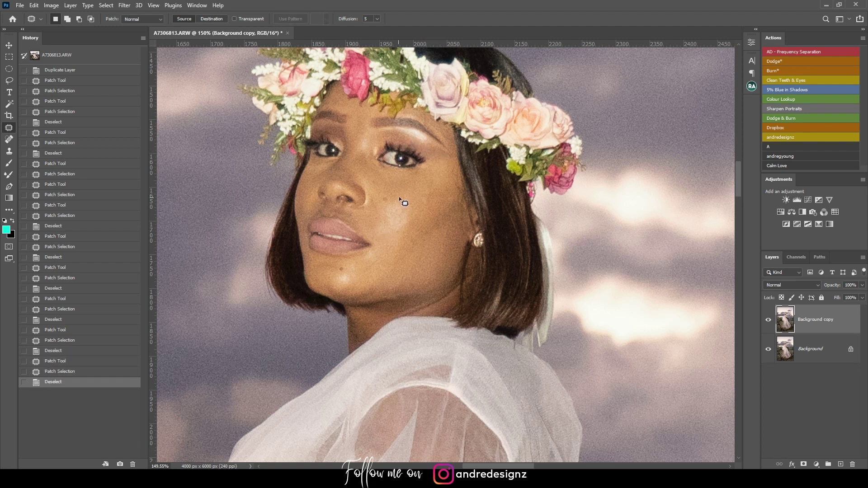
{"action": "left_click_drag", "start_coordinate": [384, 201], "coordinate": [402, 198]}
{"action": "key", "text": "ctrl+d"}
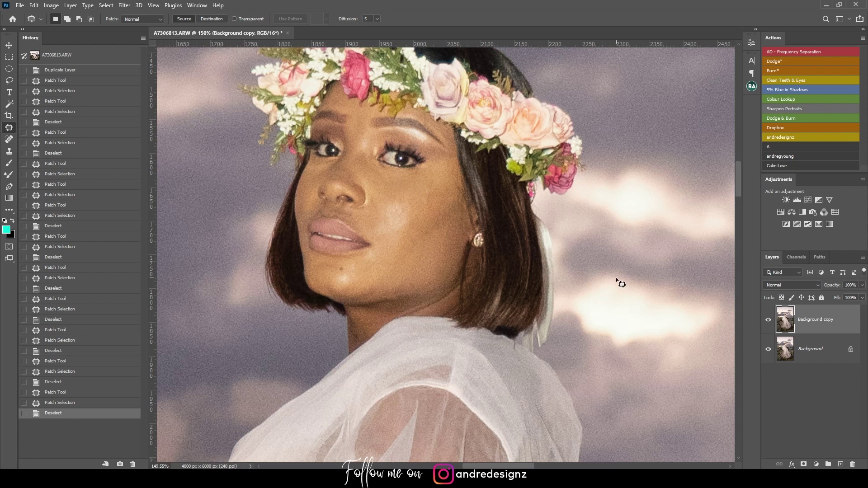
{"action": "left_click_drag", "start_coordinate": [819, 326], "coordinate": [840, 464]}
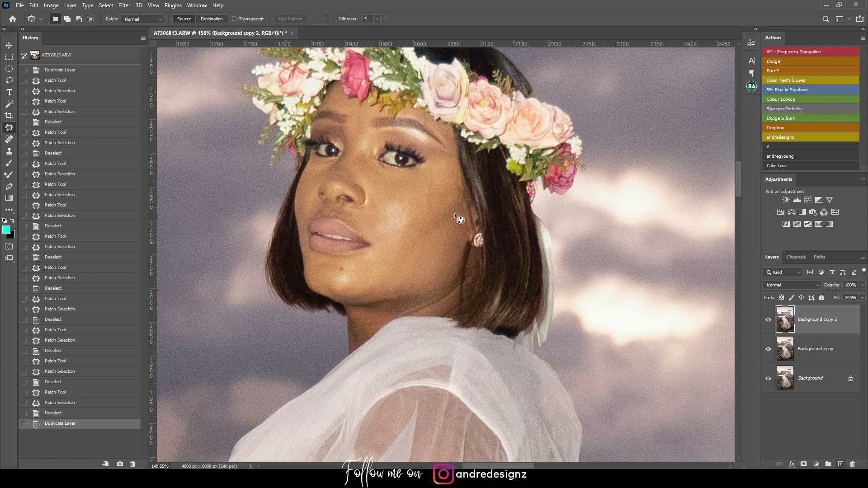
{"action": "left_click", "coordinate": [126, 6]}
{"action": "mouse_move", "coordinate": [159, 146]}
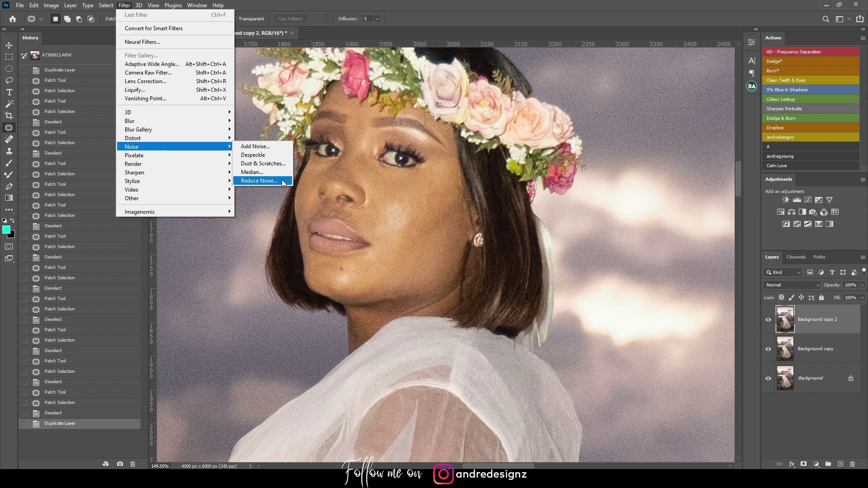
{"action": "left_click", "coordinate": [259, 181]}
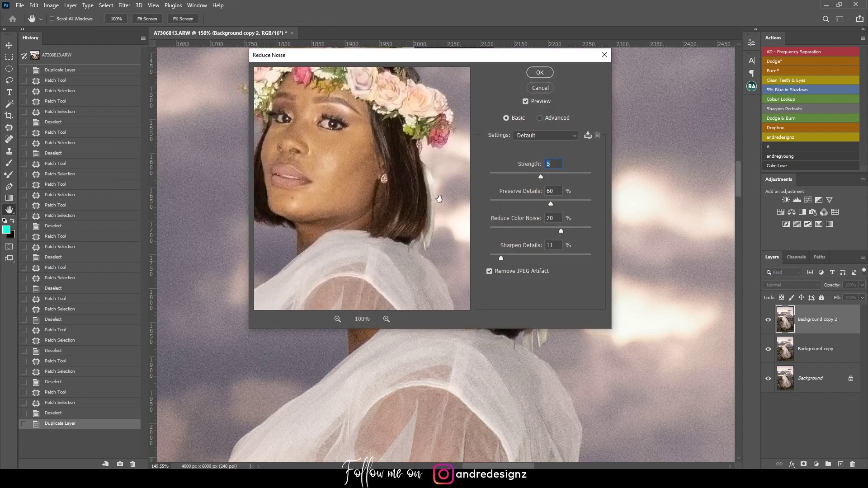
{"action": "left_click_drag", "start_coordinate": [382, 58], "coordinate": [379, 122]}
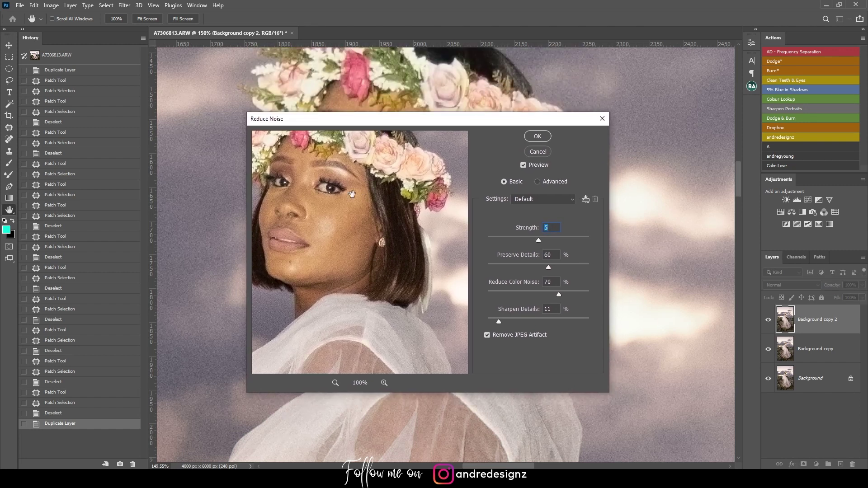
{"action": "left_click", "coordinate": [522, 165]}
{"action": "left_click", "coordinate": [523, 165]}
{"action": "left_click_drag", "start_coordinate": [454, 122], "coordinate": [560, 100]}
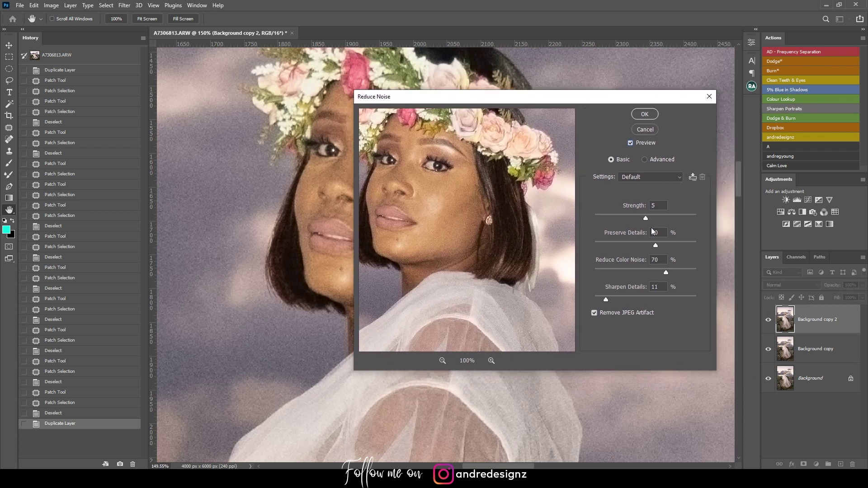
{"action": "left_click", "coordinate": [657, 178]}
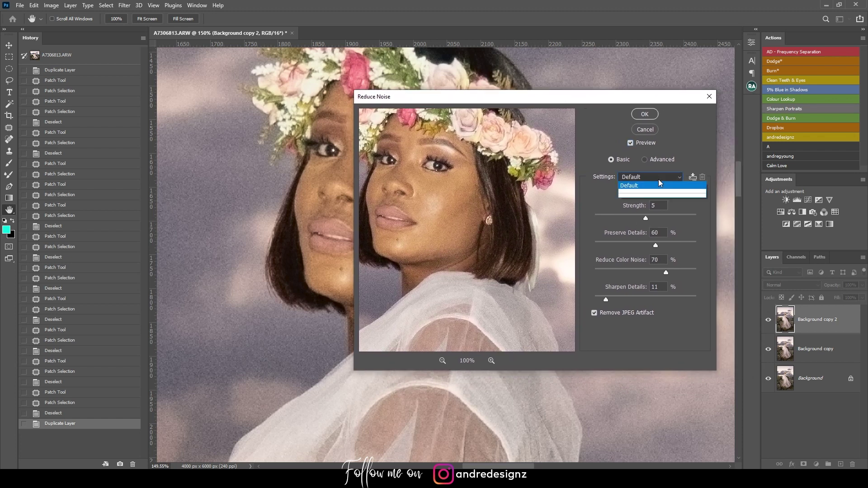
{"action": "left_click", "coordinate": [658, 179]}
{"action": "left_click", "coordinate": [645, 160]}
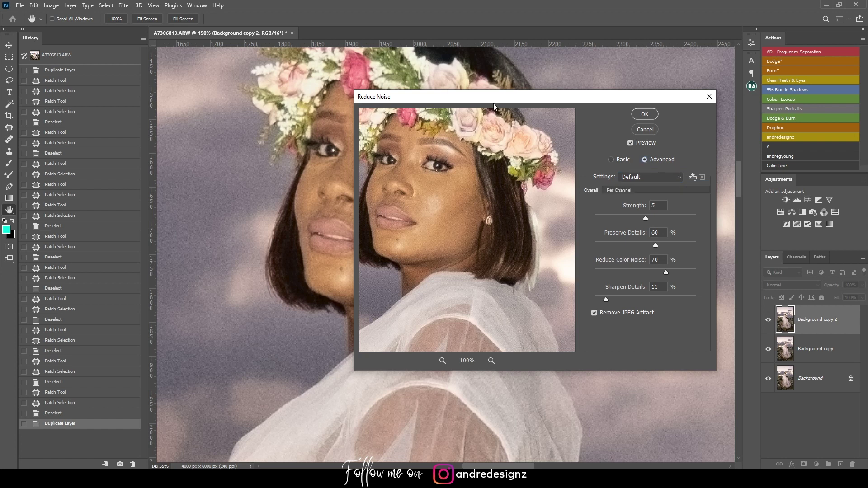
{"action": "left_click_drag", "start_coordinate": [493, 100], "coordinate": [459, 89]}
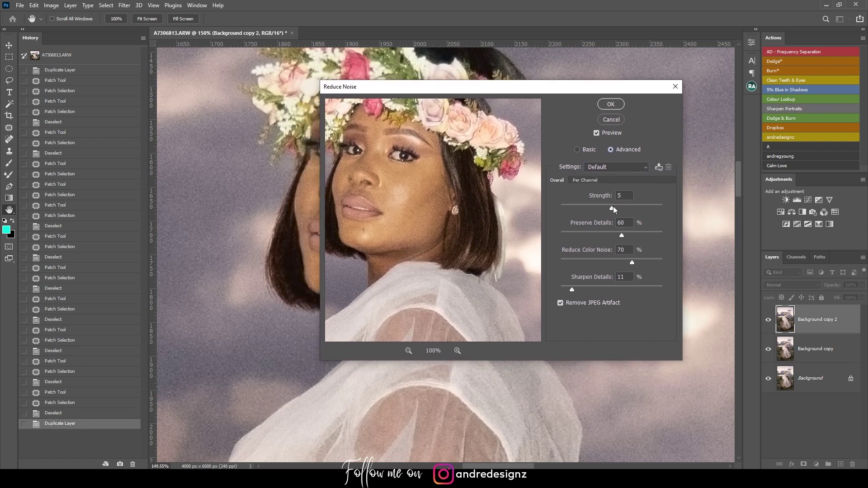
{"action": "left_click_drag", "start_coordinate": [657, 208], "coordinate": [643, 208]}
{"action": "left_click_drag", "start_coordinate": [590, 215], "coordinate": [590, 211]}
{"action": "left_click_drag", "start_coordinate": [574, 262], "coordinate": [586, 262]}
{"action": "left_click", "coordinate": [600, 290]}
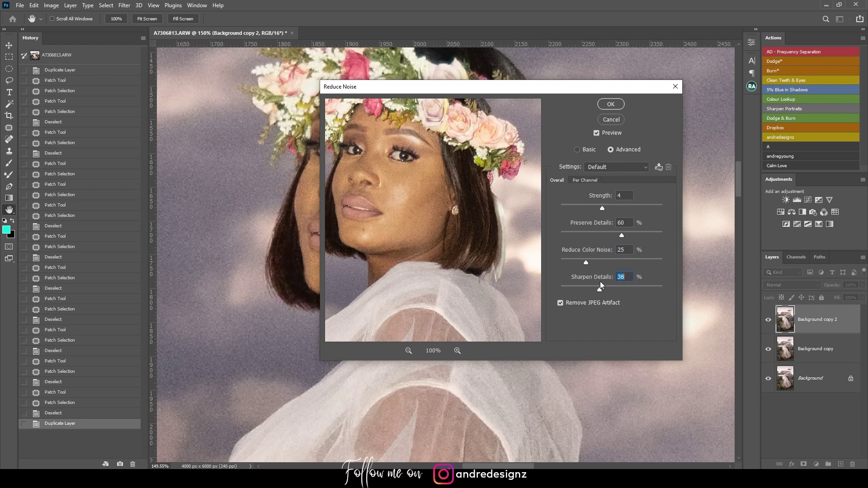
{"action": "left_click", "coordinate": [577, 150]}
{"action": "left_click", "coordinate": [600, 169]}
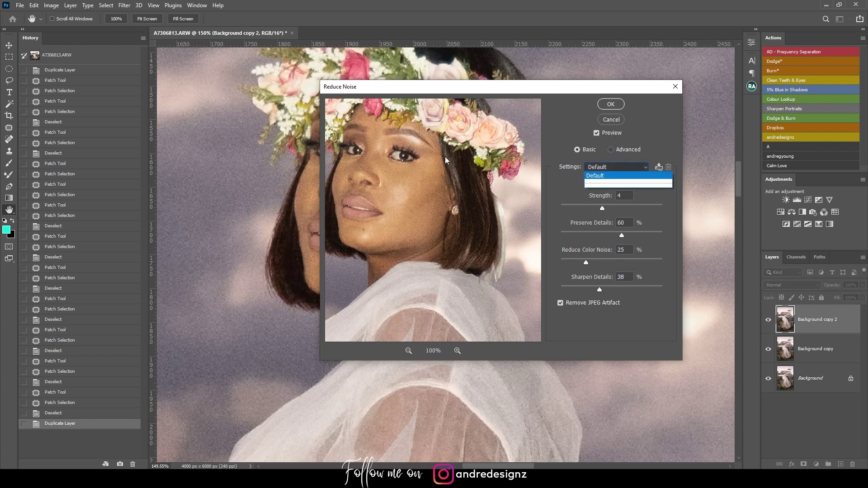
{"action": "left_click", "coordinate": [609, 164]}
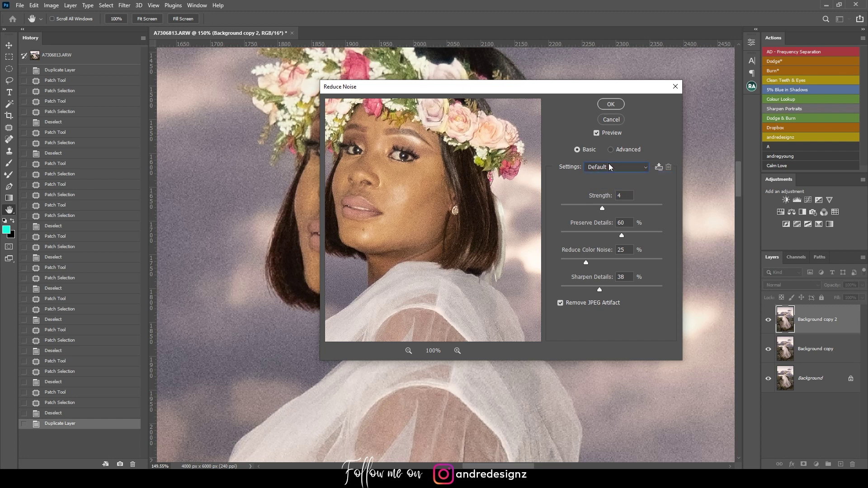
{"action": "left_click", "coordinate": [611, 120]}
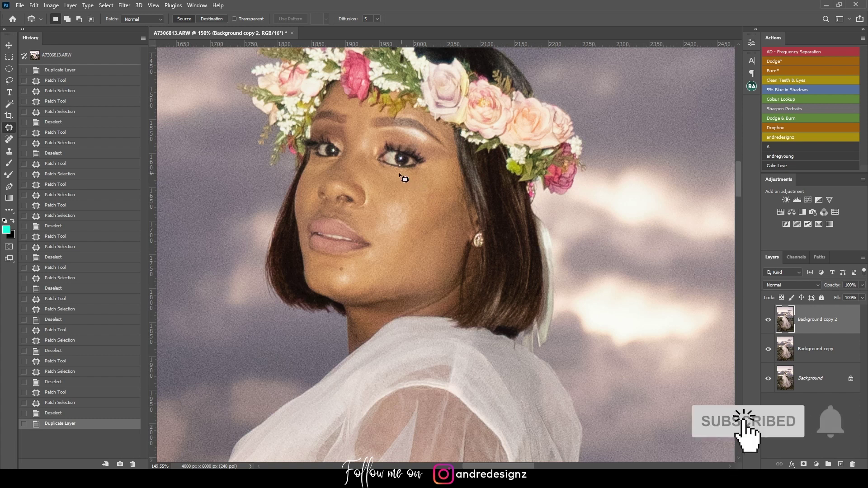
- Launch Noiseware on Background copy 2 and inspect the face in its preview
{"action": "left_click", "coordinate": [124, 6]}
{"action": "mouse_move", "coordinate": [192, 212]}
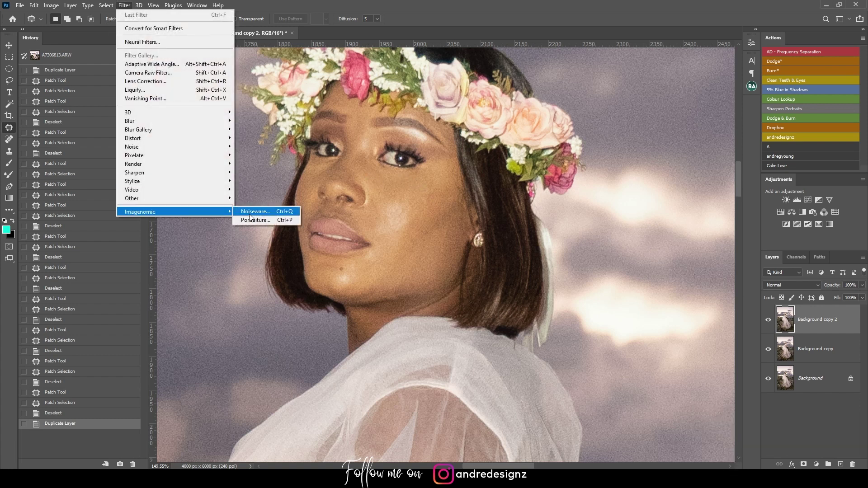
{"action": "left_click", "coordinate": [274, 212]}
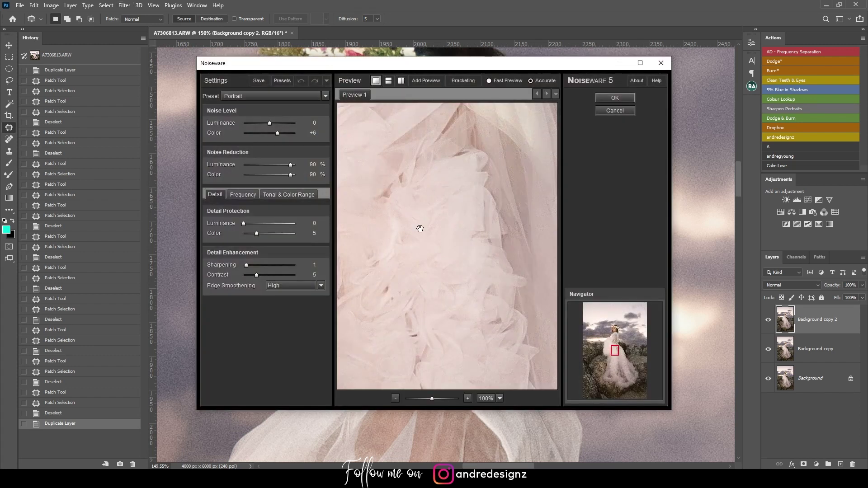
{"action": "left_click", "coordinate": [395, 398]}
{"action": "left_click", "coordinate": [395, 398]}
{"action": "left_click", "coordinate": [395, 398]}
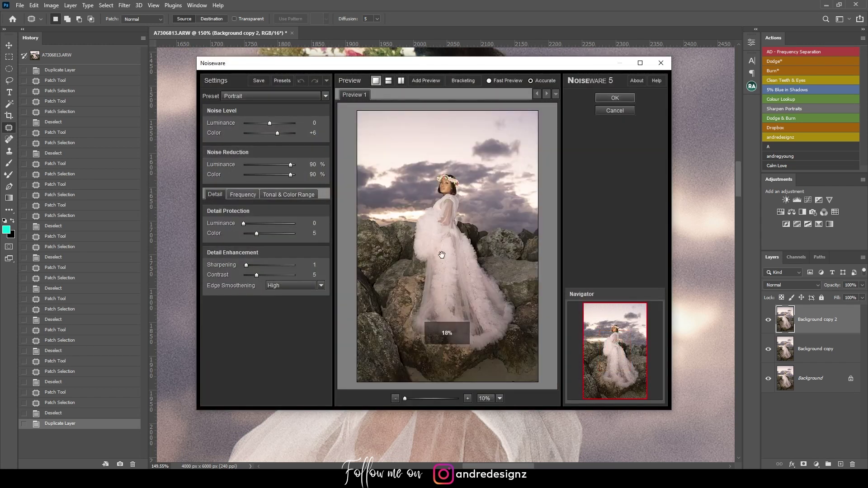
{"action": "left_click", "coordinate": [467, 398]}
{"action": "left_click", "coordinate": [467, 398]}
{"action": "left_click", "coordinate": [467, 398]}
{"action": "left_click", "coordinate": [468, 399]}
{"action": "left_click_drag", "start_coordinate": [437, 289], "coordinate": [477, 319]}
{"action": "left_click_drag", "start_coordinate": [484, 159], "coordinate": [480, 333]}
{"action": "left_click_drag", "start_coordinate": [489, 265], "coordinate": [444, 315]}
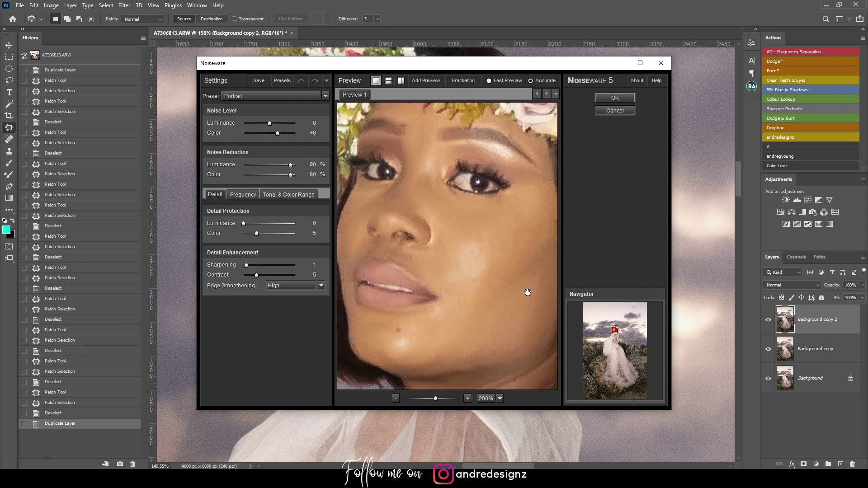
{"action": "left_click", "coordinate": [395, 398]}
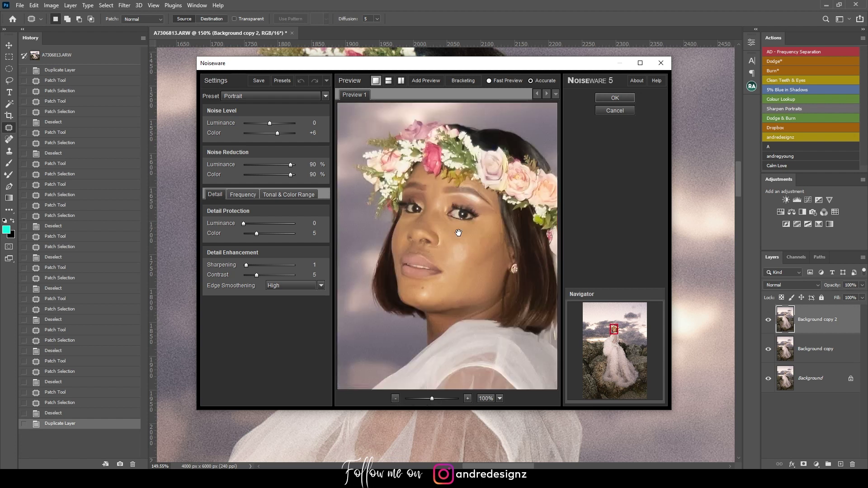
- Lower the luminance noise level to -8 and apply the Noiseware filter
{"action": "left_click_drag", "start_coordinate": [269, 123], "coordinate": [261, 123]}
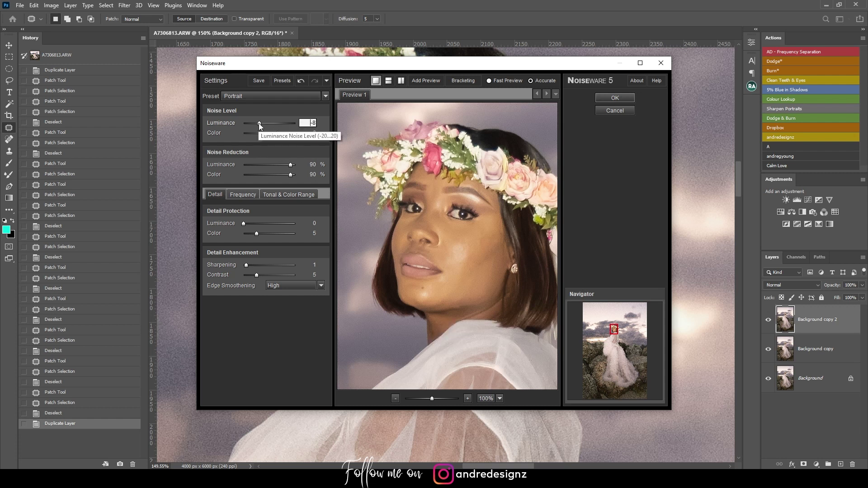
{"action": "left_click_drag", "start_coordinate": [258, 123], "coordinate": [257, 123]}
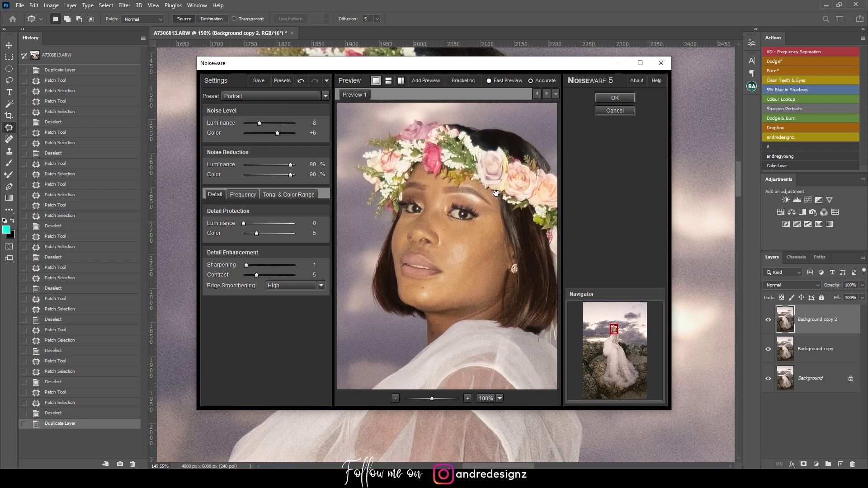
{"action": "left_click", "coordinate": [614, 95]}
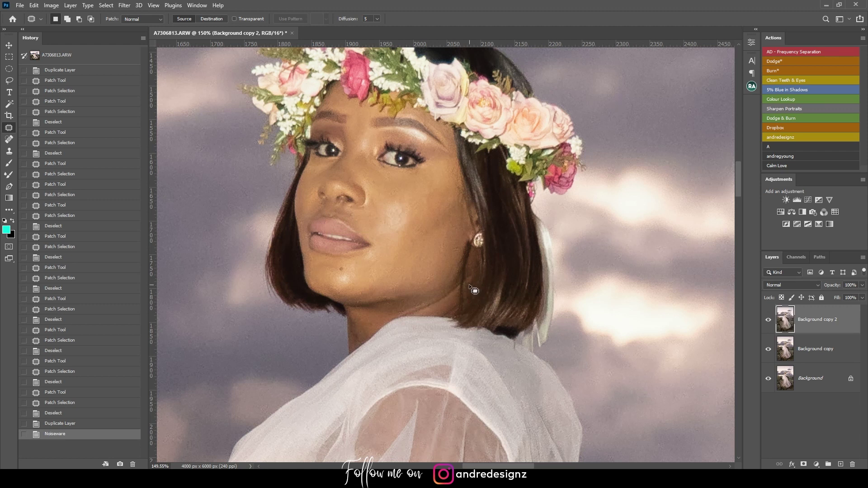
- Run the AD - Frequency Separation action with a 6.4 px blur and pick the Mixer Brush at 31% Wet
{"action": "scroll", "coordinate": [423, 242], "scroll_direction": "up", "scroll_amount": 1}
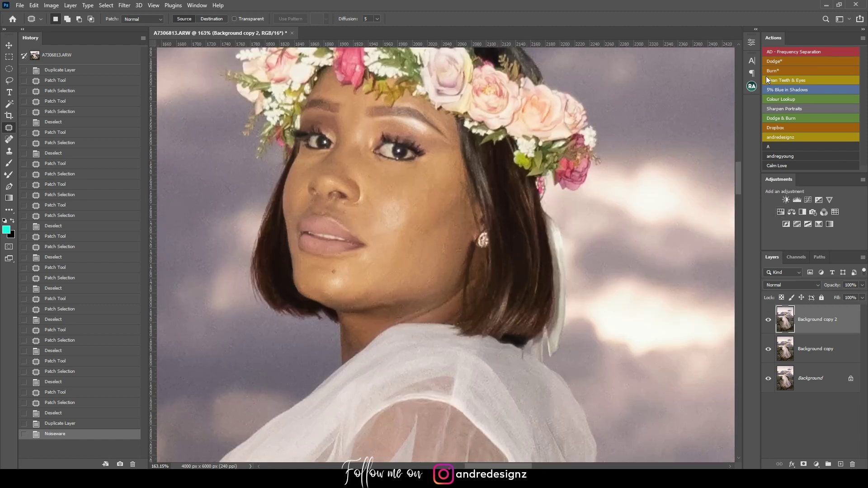
{"action": "left_click", "coordinate": [787, 51]}
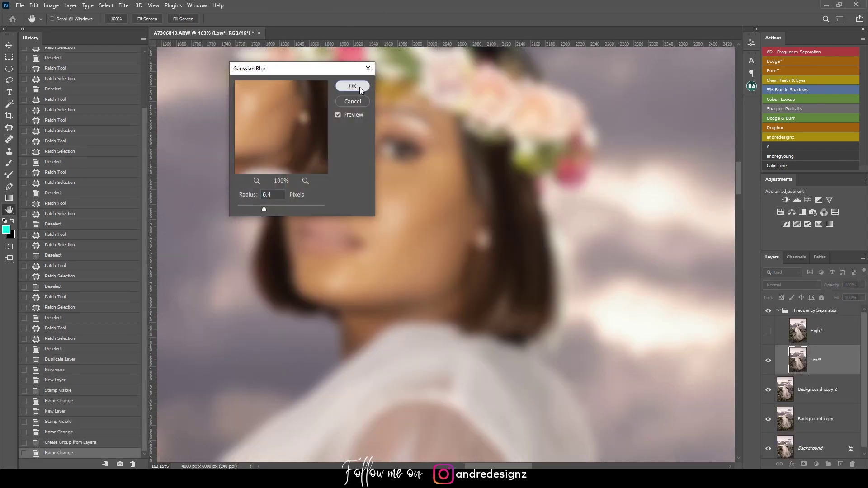
{"action": "left_click", "coordinate": [358, 86]}
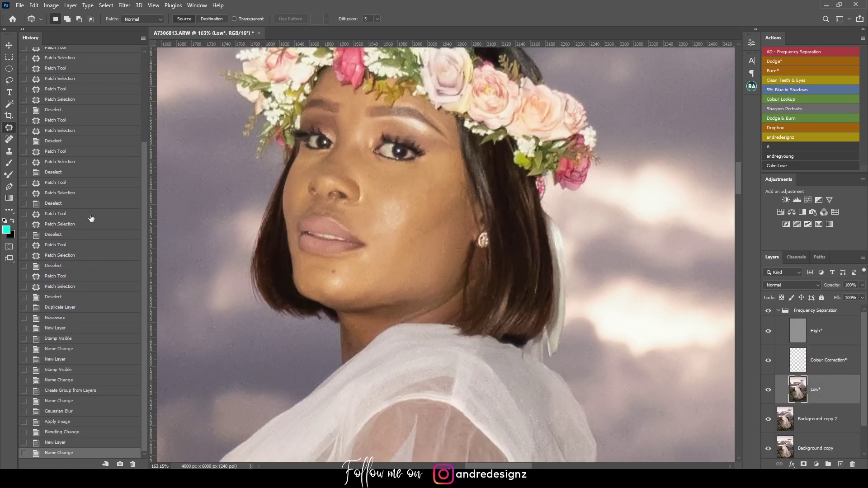
{"action": "left_click", "coordinate": [10, 175]}
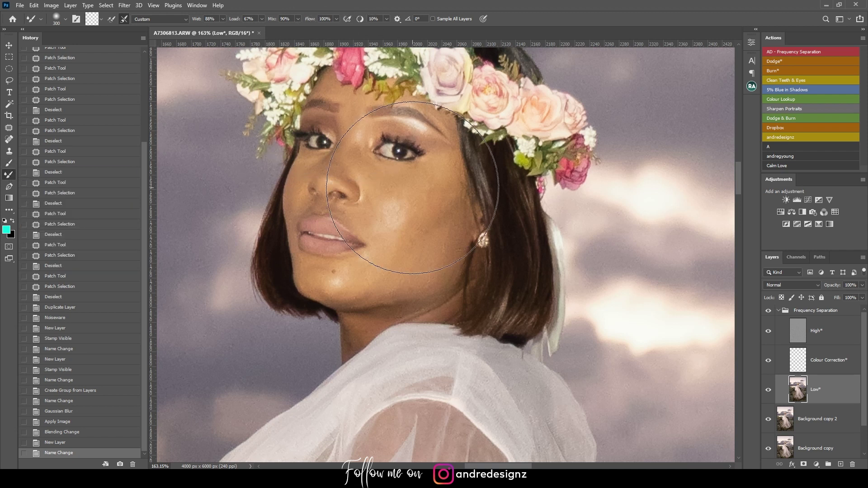
{"action": "left_click", "coordinate": [222, 19]}
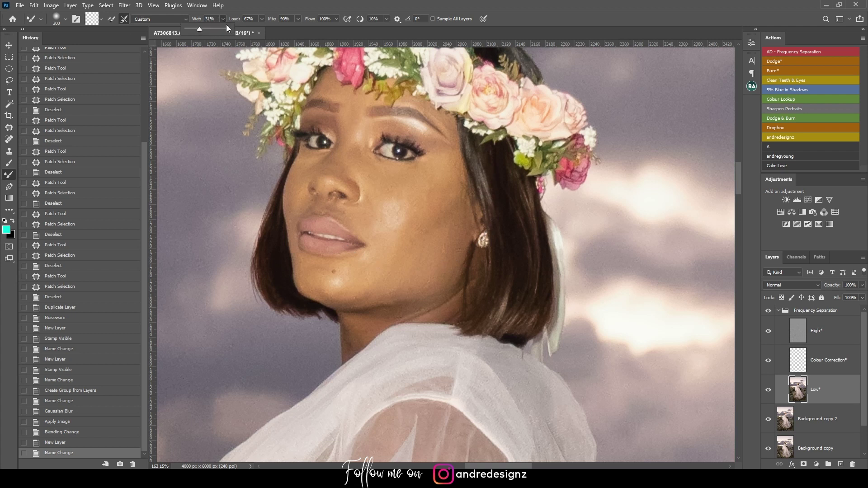
{"action": "left_click", "coordinate": [275, 6]}
- Blend the skin tones on the Low layer across the cheeks, beside the nose and along the jaw
{"action": "key", "text": "bracketleft"}
{"action": "key", "text": "bracketleft"}
{"action": "key", "text": "bracketleft"}
{"action": "key", "text": "bracketleft"}
{"action": "key", "text": "bracketleft"}
{"action": "key", "text": "bracketleft"}
{"action": "key", "text": "bracketleft"}
{"action": "key", "text": "bracketleft"}
{"action": "key", "text": "bracketleft"}
{"action": "key", "text": "bracketleft"}
{"action": "key", "text": "bracketleft"}
{"action": "key", "text": "bracketleft"}
{"action": "mouse_move", "coordinate": [412, 244]}
{"action": "left_mouse_down"}
{"action": "mouse_move", "coordinate": [429, 237]}
{"action": "mouse_move", "coordinate": [444, 227]}
{"action": "mouse_move", "coordinate": [367, 276]}
{"action": "mouse_move", "coordinate": [436, 234]}
{"action": "left_mouse_up"}
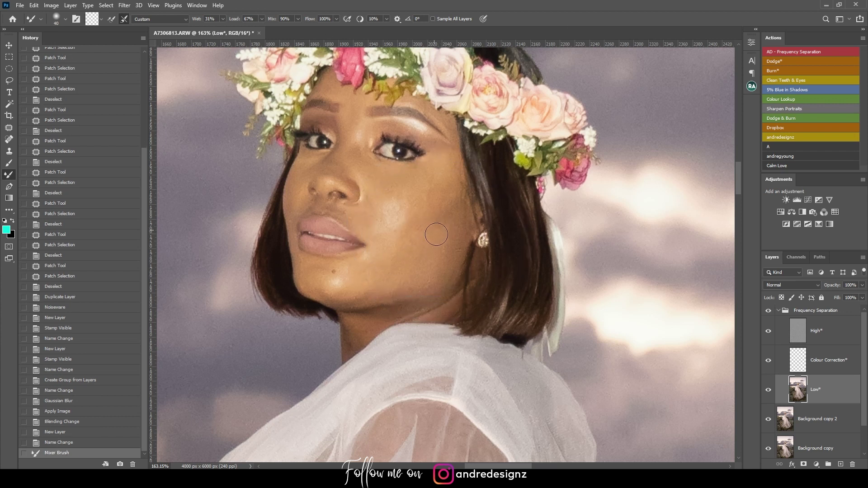
{"action": "key", "text": "bracketright"}
{"action": "mouse_move", "coordinate": [398, 280]}
{"action": "left_mouse_down"}
{"action": "mouse_move", "coordinate": [391, 279]}
{"action": "mouse_move", "coordinate": [437, 224]}
{"action": "mouse_move", "coordinate": [406, 273]}
{"action": "mouse_move", "coordinate": [388, 273]}
{"action": "mouse_move", "coordinate": [452, 211]}
{"action": "mouse_move", "coordinate": [459, 237]}
{"action": "mouse_move", "coordinate": [452, 203]}
{"action": "mouse_move", "coordinate": [384, 271]}
{"action": "mouse_move", "coordinate": [424, 199]}
{"action": "mouse_move", "coordinate": [437, 199]}
{"action": "mouse_move", "coordinate": [402, 253]}
{"action": "mouse_move", "coordinate": [357, 277]}
{"action": "mouse_move", "coordinate": [388, 250]}
{"action": "left_mouse_up"}
{"action": "key", "text": "bracketleft"}
{"action": "key", "text": "bracketleft"}
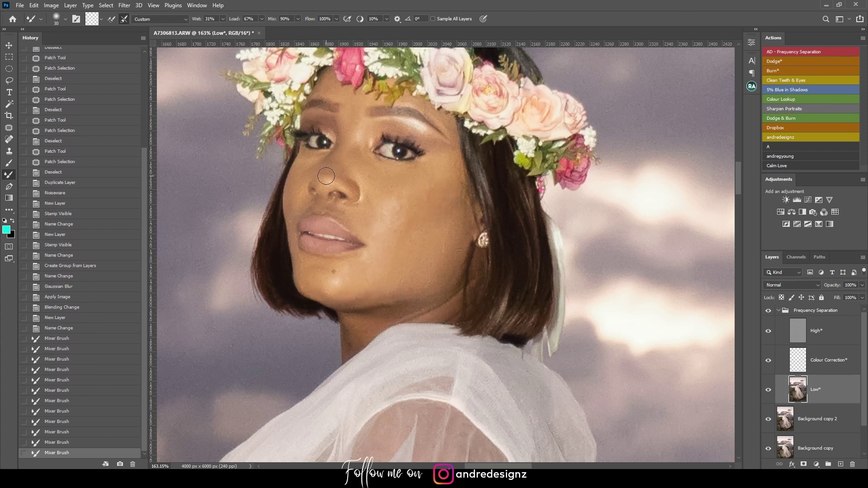
{"action": "left_click_drag", "start_coordinate": [326, 176], "coordinate": [347, 135]}
{"action": "mouse_move", "coordinate": [337, 169]}
{"action": "left_mouse_down"}
{"action": "mouse_move", "coordinate": [350, 163]}
{"action": "mouse_move", "coordinate": [322, 183]}
{"action": "mouse_move", "coordinate": [311, 163]}
{"action": "mouse_move", "coordinate": [308, 202]}
{"action": "mouse_move", "coordinate": [294, 195]}
{"action": "mouse_move", "coordinate": [344, 202]}
{"action": "left_mouse_up"}
{"action": "mouse_move", "coordinate": [440, 126]}
{"action": "left_mouse_down"}
{"action": "mouse_move", "coordinate": [454, 221]}
{"action": "mouse_move", "coordinate": [439, 296]}
{"action": "left_mouse_up"}
{"action": "mouse_move", "coordinate": [354, 324]}
{"action": "left_mouse_down"}
{"action": "mouse_move", "coordinate": [377, 329]}
{"action": "mouse_move", "coordinate": [354, 343]}
{"action": "mouse_move", "coordinate": [359, 363]}
{"action": "left_mouse_up"}
- Collapse the Frequency Separation group in the Layers panel
{"action": "scroll", "coordinate": [359, 363], "scroll_direction": "down", "scroll_amount": 10}
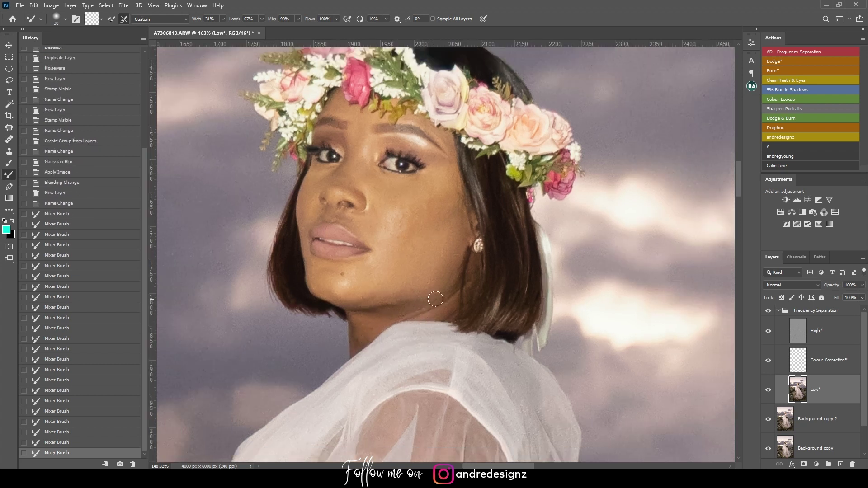
{"action": "scroll", "coordinate": [452, 304], "scroll_direction": "down", "scroll_amount": 4}
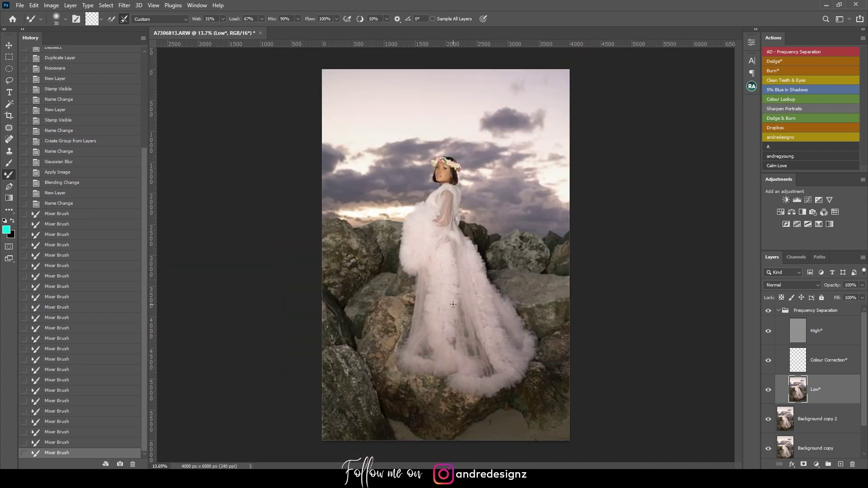
{"action": "scroll", "coordinate": [456, 304], "scroll_direction": "up", "scroll_amount": 3}
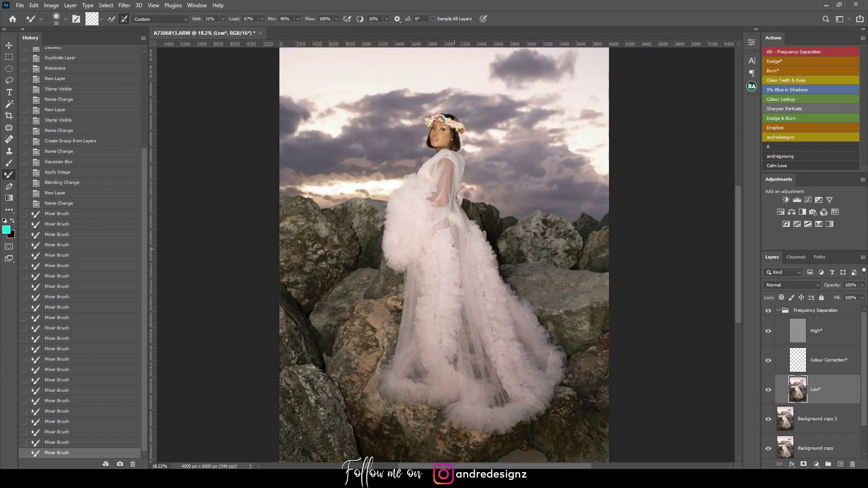
{"action": "scroll", "coordinate": [453, 245], "scroll_direction": "up", "scroll_amount": 3}
{"action": "scroll", "coordinate": [453, 246], "scroll_direction": "down", "scroll_amount": 2}
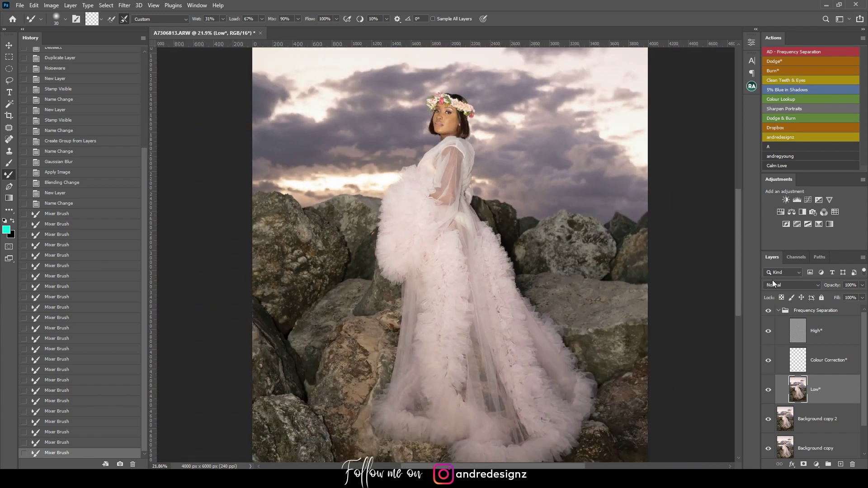
{"action": "left_click", "coordinate": [780, 313]}
{"action": "left_click", "coordinate": [779, 311]}
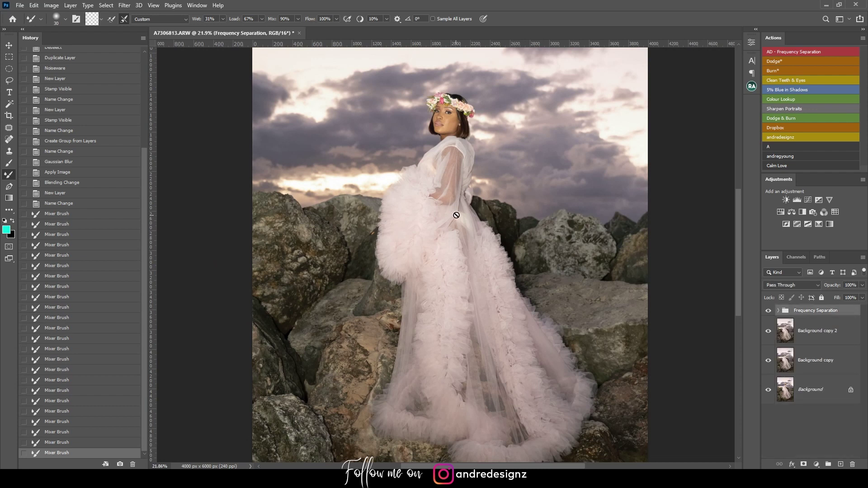
{"action": "scroll", "coordinate": [456, 214], "scroll_direction": "down", "scroll_amount": 3}
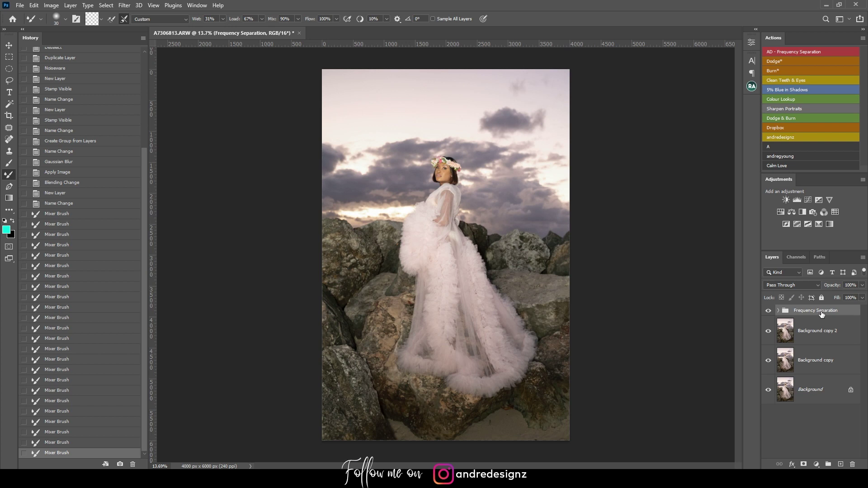
- Stamp visible layers into Layer 1, crop to 4:5 (8:10), and make Layer 0 the Background
{"action": "key", "text": "ctrl+shift+alt+e"}
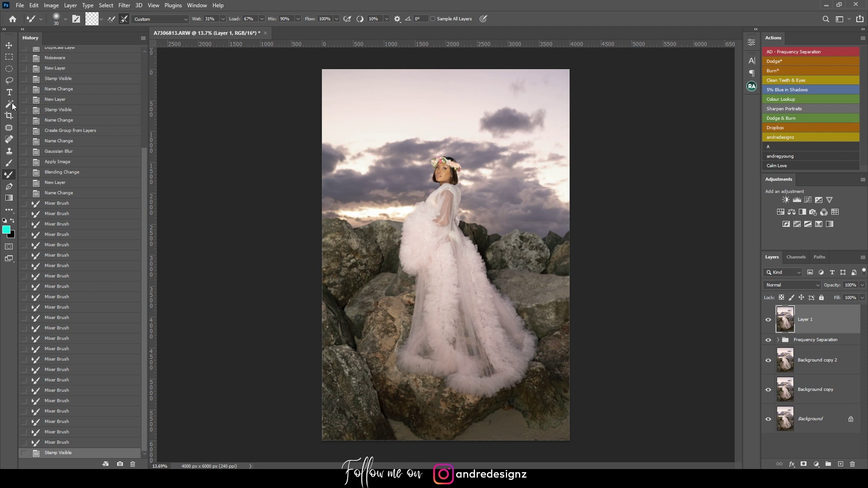
{"action": "left_click", "coordinate": [9, 115]}
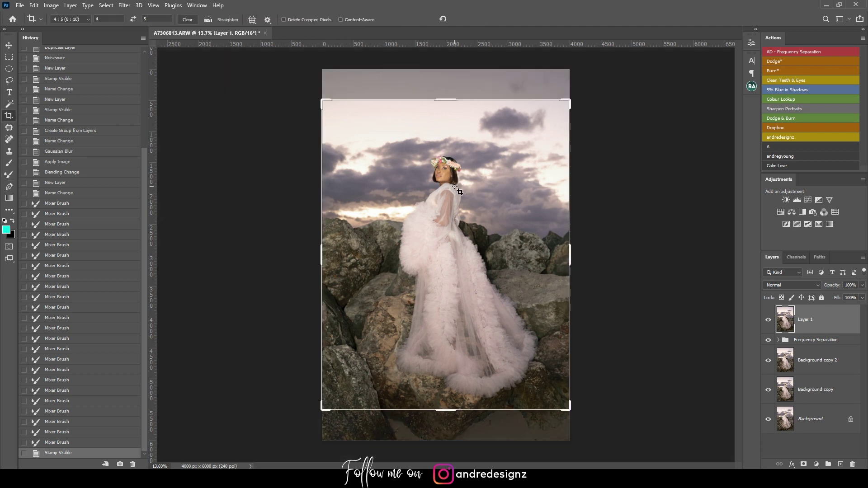
{"action": "left_click", "coordinate": [516, 206]}
{"action": "left_click_drag", "start_coordinate": [516, 206], "coordinate": [514, 193]}
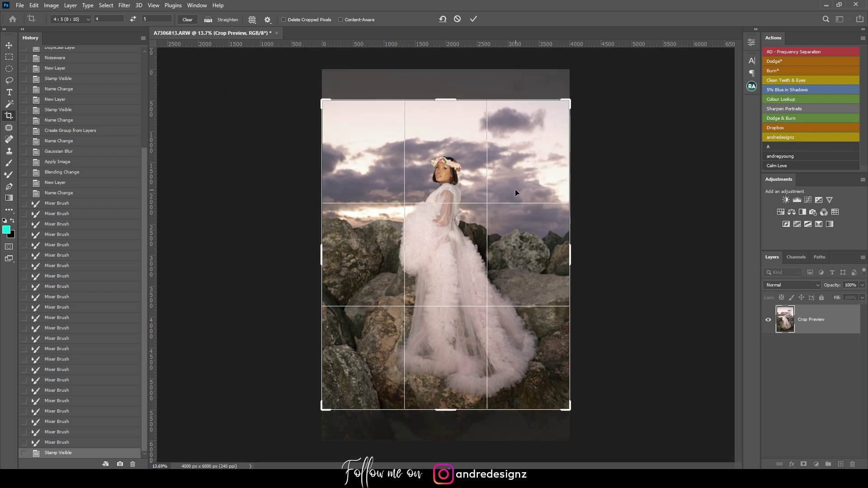
{"action": "left_click", "coordinate": [82, 20]}
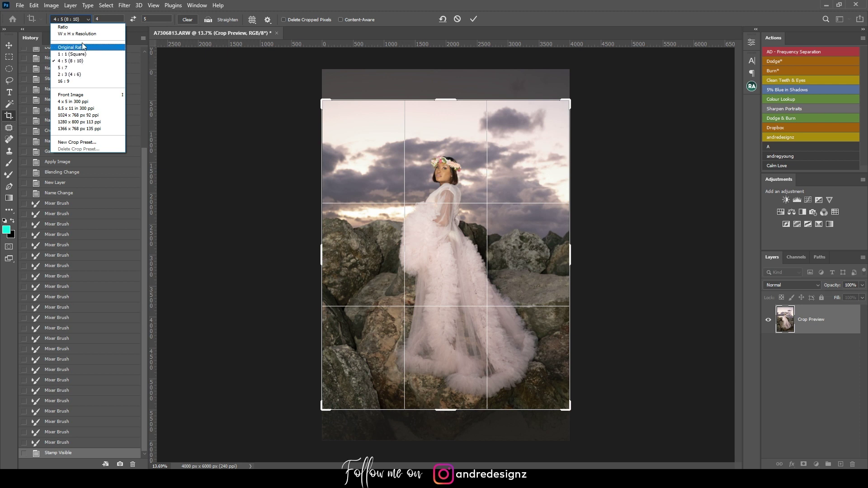
{"action": "left_click", "coordinate": [104, 63]}
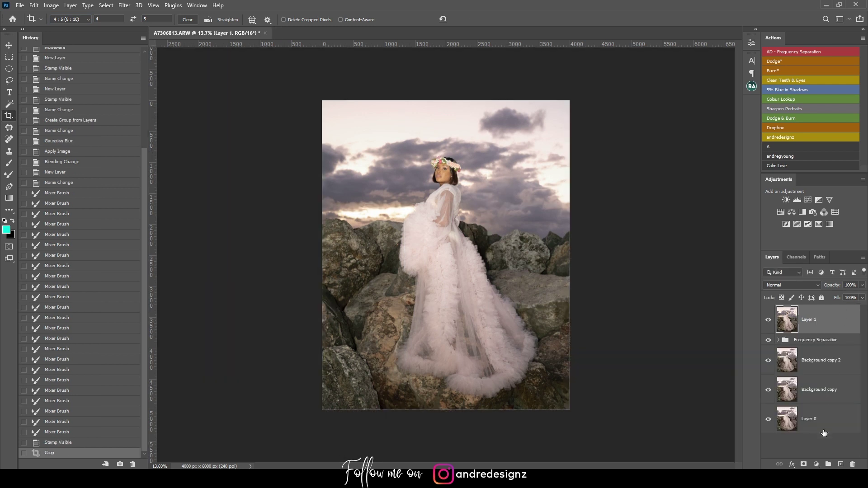
{"action": "left_click", "coordinate": [824, 433]}
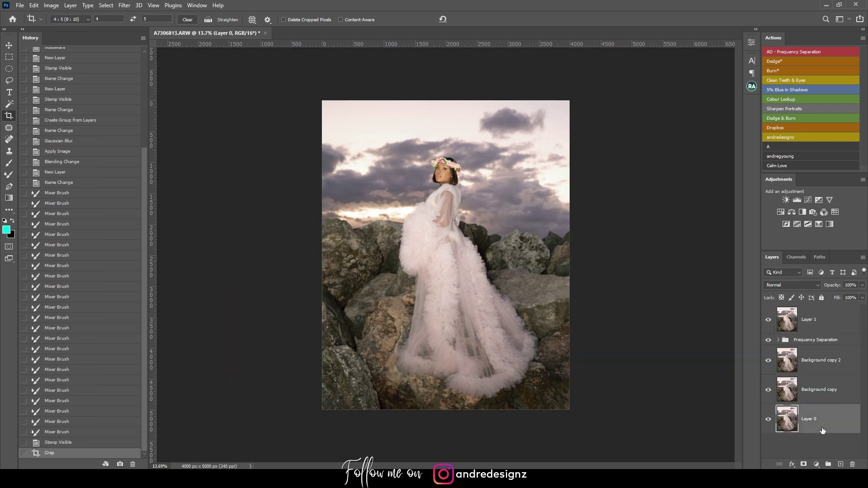
{"action": "left_click", "coordinate": [817, 325]}
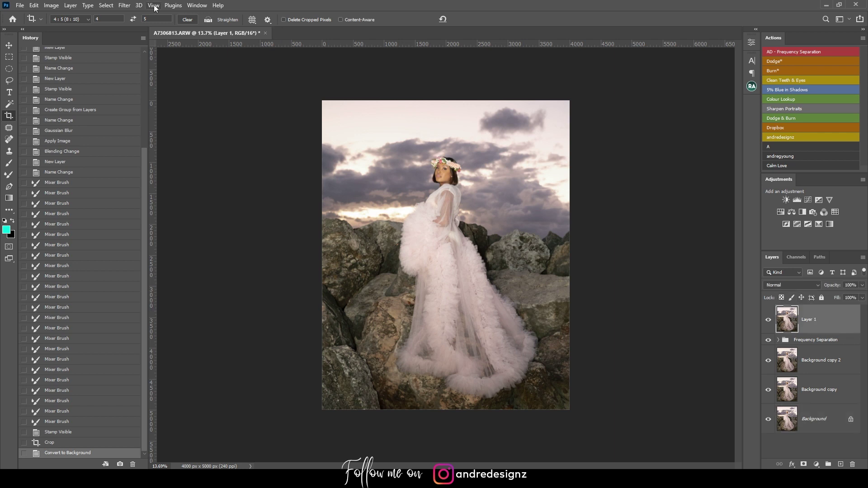
- Open the Camera Raw Filter on Layer 1 and apply Auto tone
{"action": "left_click", "coordinate": [124, 5]}
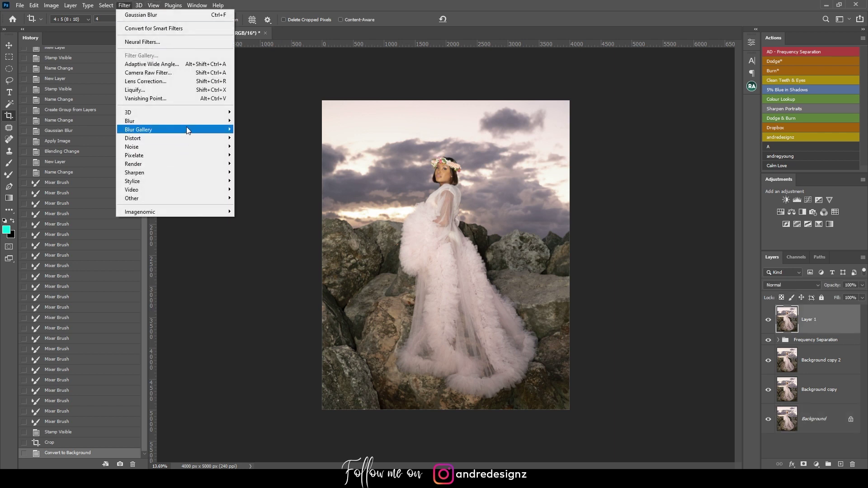
{"action": "left_click", "coordinate": [195, 81]}
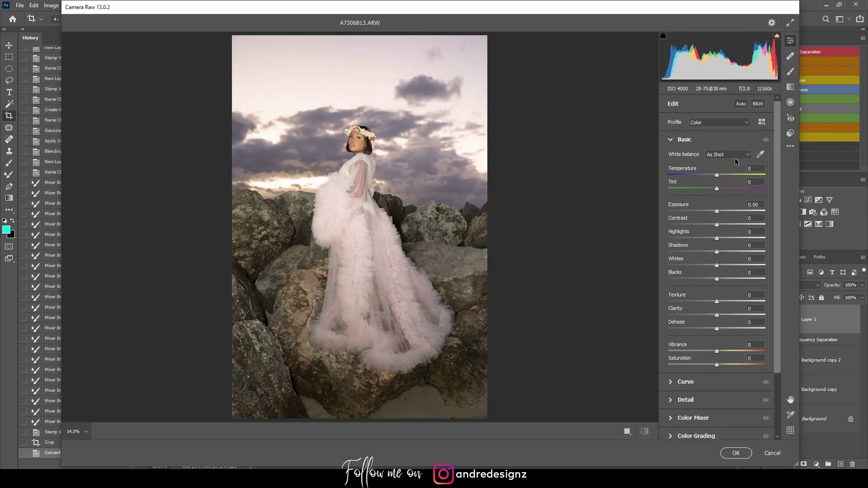
{"action": "left_click", "coordinate": [742, 105]}
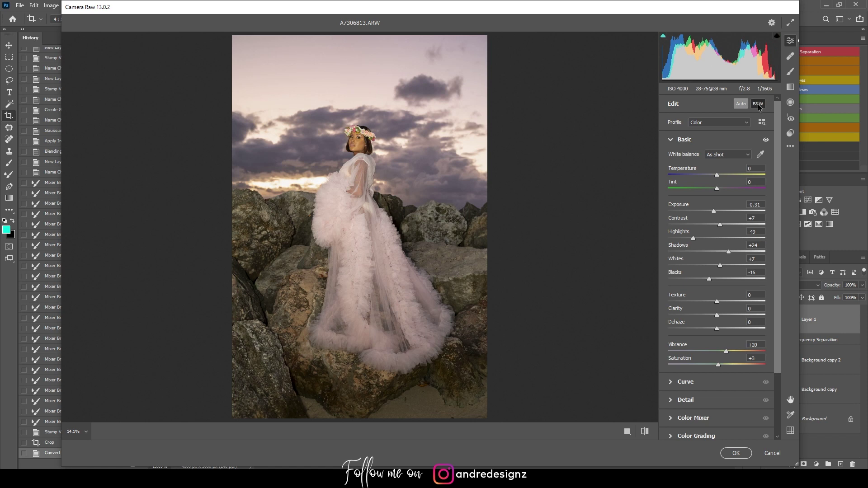
{"action": "left_click", "coordinate": [739, 105]}
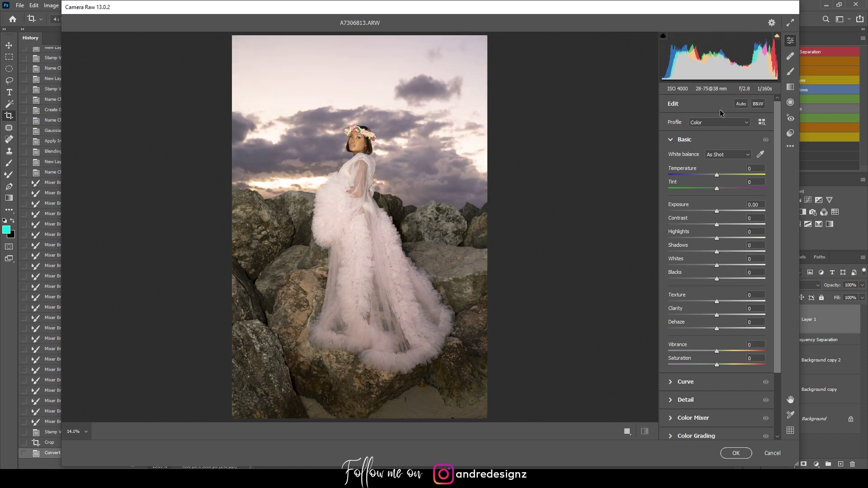
{"action": "left_click", "coordinate": [739, 105]}
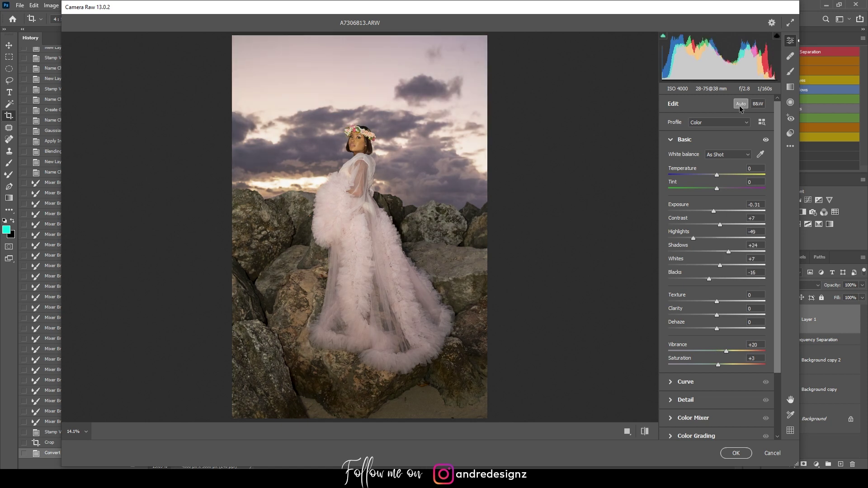
{"action": "left_click", "coordinate": [362, 154]}
{"action": "left_click", "coordinate": [355, 134]}
- Set Exposure to -0.05, Dehaze to +26 and Vibrance to -6
{"action": "left_click_drag", "start_coordinate": [714, 210], "coordinate": [716, 211]}
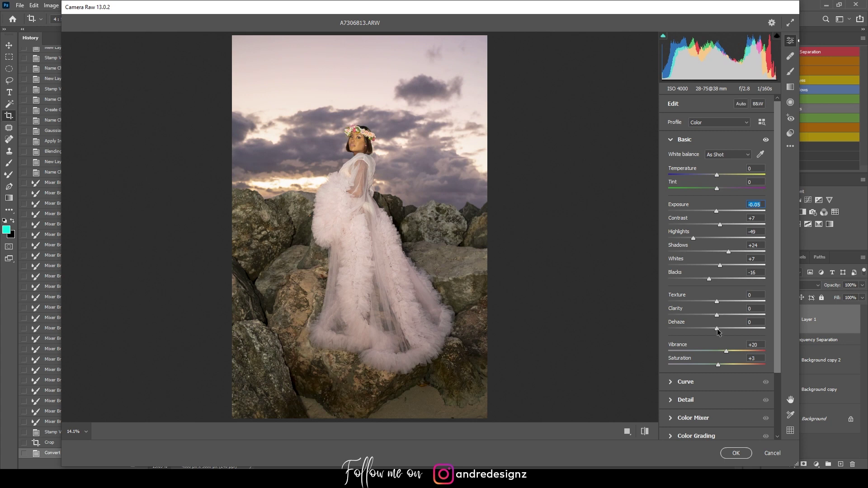
{"action": "left_click_drag", "start_coordinate": [717, 329], "coordinate": [730, 334]}
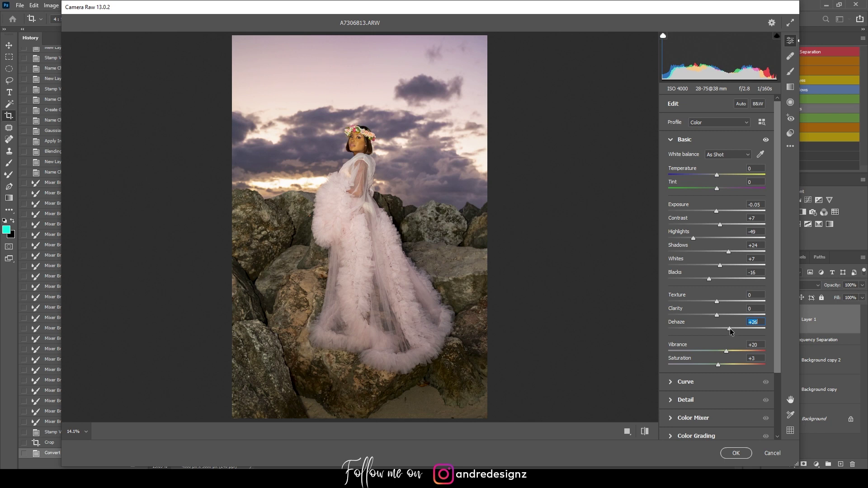
{"action": "scroll", "coordinate": [776, 256], "scroll_direction": "down", "scroll_amount": 3}
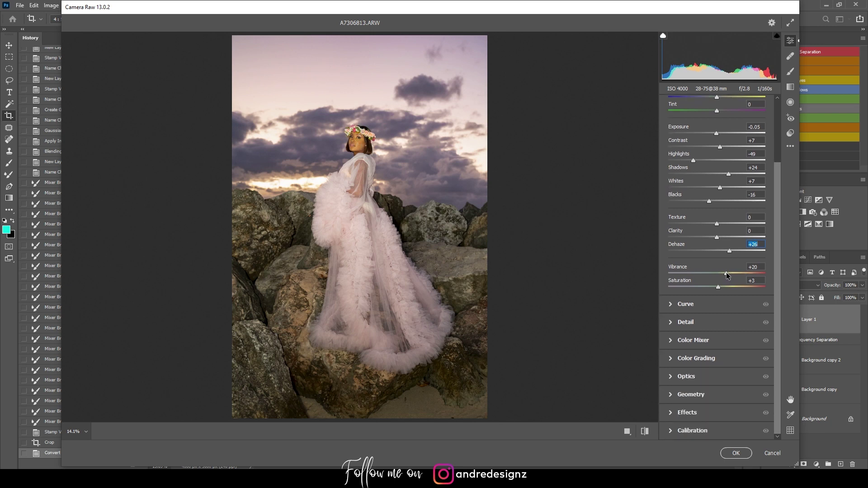
{"action": "left_click_drag", "start_coordinate": [726, 274], "coordinate": [718, 277]}
{"action": "left_click", "coordinate": [672, 431]}
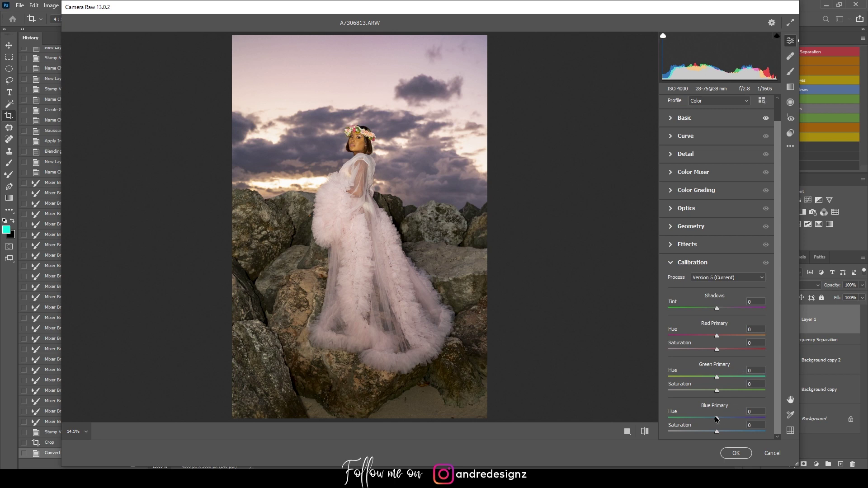
- Shift the Blue Primary hue slightly negative, lower Orange saturation to -23, and show before/after side by side
{"action": "mouse_move", "coordinate": [717, 421]}
{"action": "left_mouse_down"}
{"action": "mouse_move", "coordinate": [733, 420]}
{"action": "mouse_move", "coordinate": [711, 422]}
{"action": "left_mouse_up"}
{"action": "scroll", "coordinate": [721, 322], "scroll_direction": "up", "scroll_amount": 1}
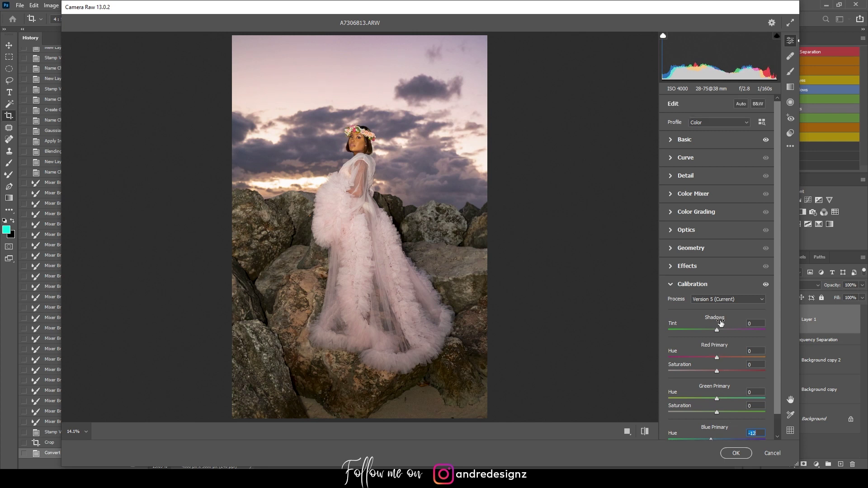
{"action": "left_click", "coordinate": [670, 194]}
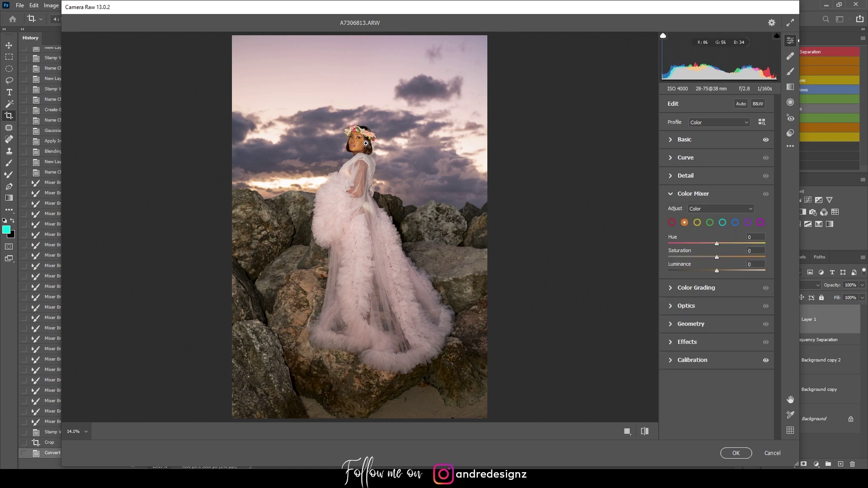
{"action": "left_click", "coordinate": [366, 144]}
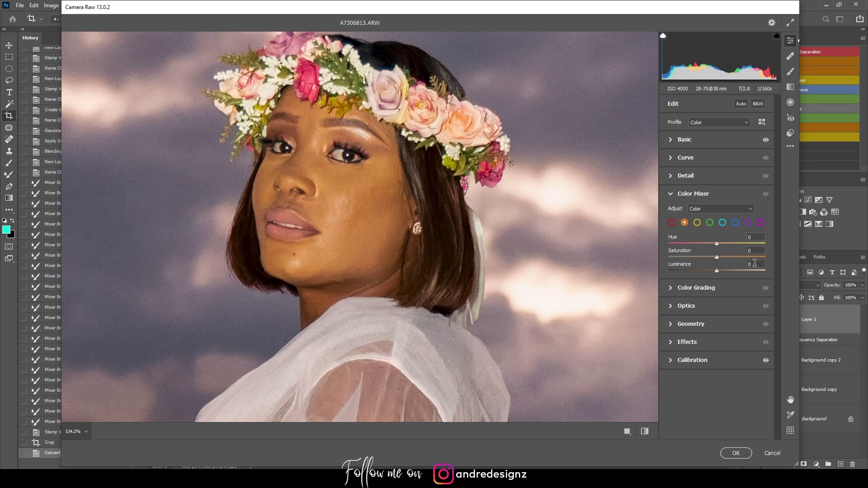
{"action": "left_click_drag", "start_coordinate": [718, 260], "coordinate": [704, 256]}
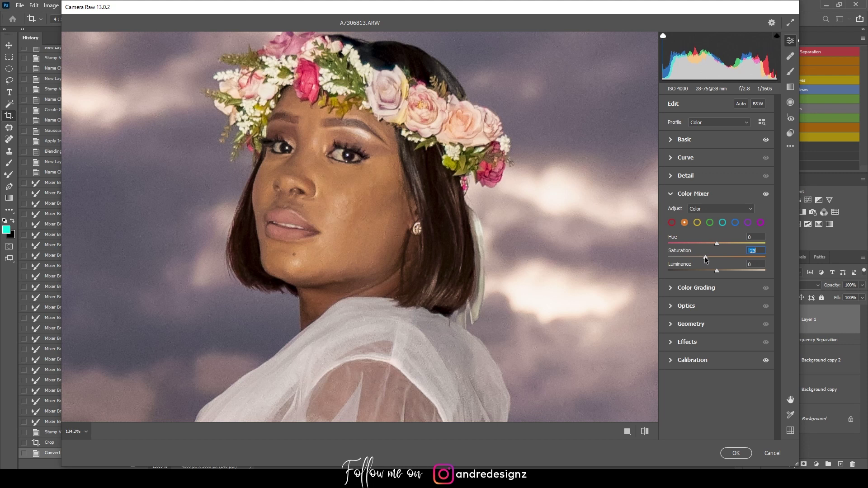
{"action": "left_click", "coordinate": [429, 246]}
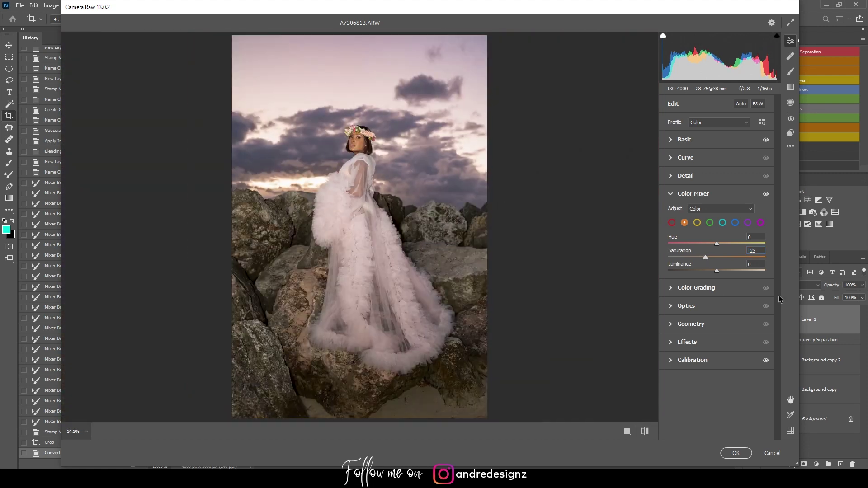
{"action": "left_click", "coordinate": [645, 432]}
{"action": "left_click", "coordinate": [645, 432]}
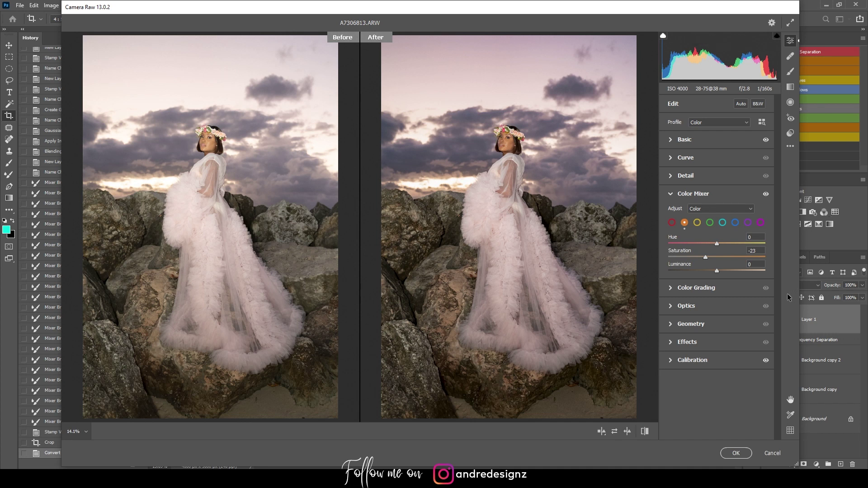
- Add midtone, highlight and shadow points to the tone curve to deepen the shadows
{"action": "left_click", "coordinate": [669, 159]}
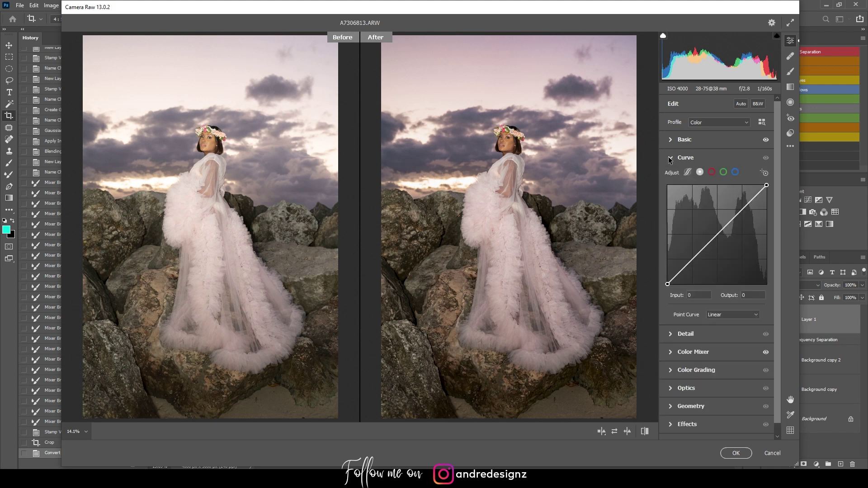
{"action": "left_click", "coordinate": [715, 234]}
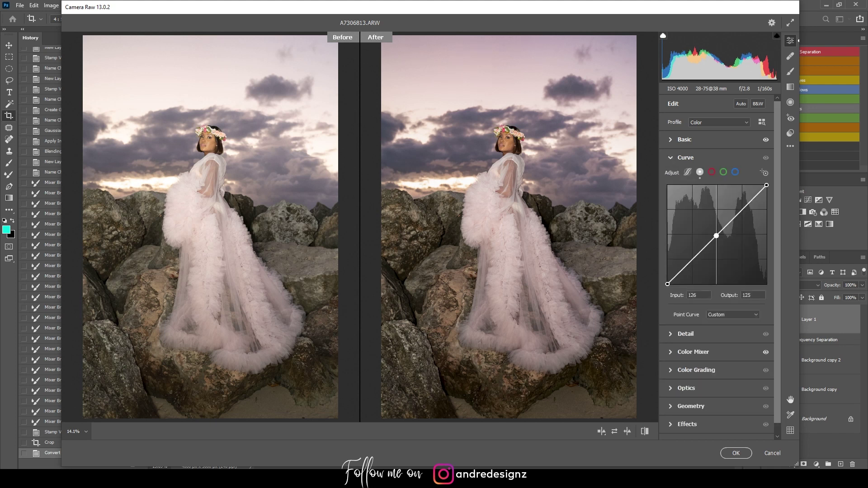
{"action": "left_click", "coordinate": [738, 212]}
{"action": "left_click_drag", "start_coordinate": [728, 223], "coordinate": [727, 221]}
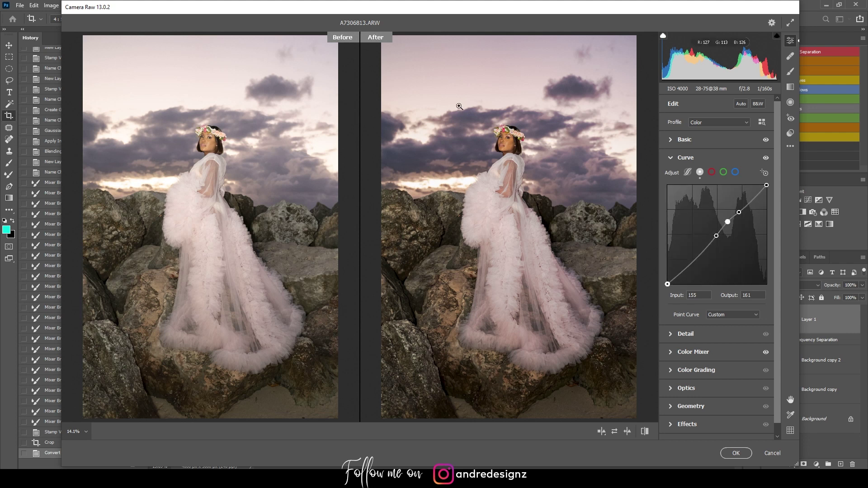
- Warm the Temperature to +2 and return to the Color Mixer
{"action": "left_click", "coordinate": [689, 140]}
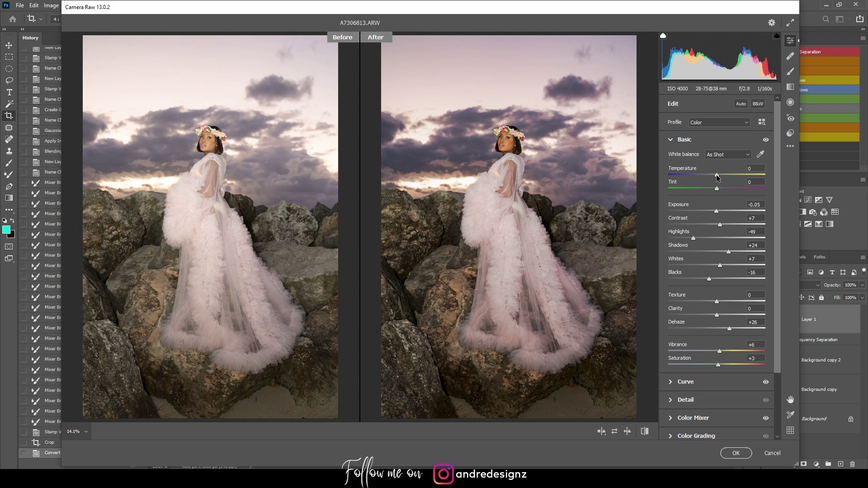
{"action": "left_click_drag", "start_coordinate": [716, 175], "coordinate": [718, 175]}
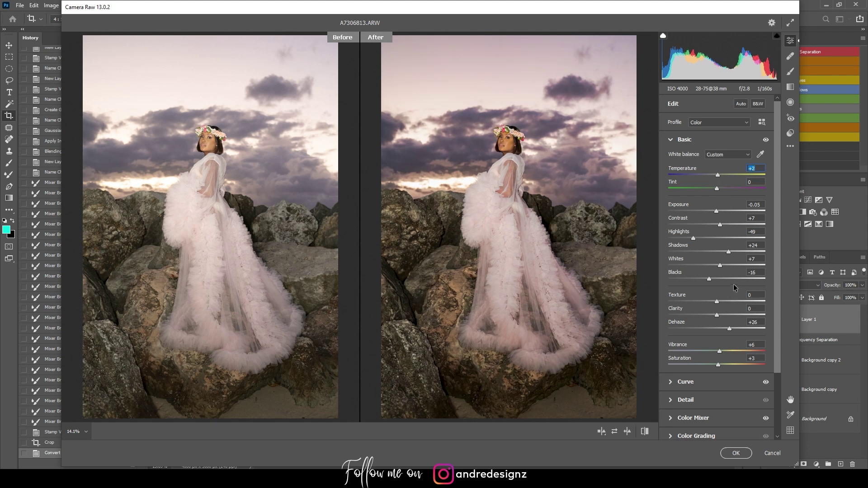
{"action": "scroll", "coordinate": [733, 284], "scroll_direction": "down", "scroll_amount": 3}
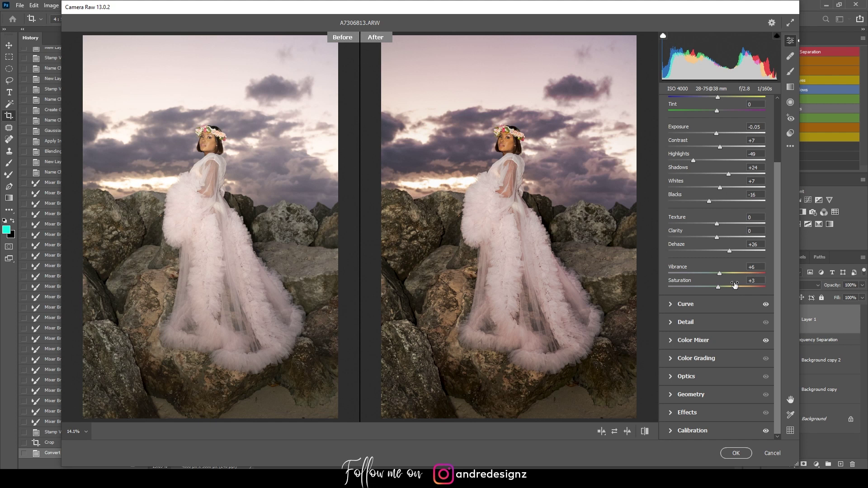
{"action": "left_click", "coordinate": [678, 340]}
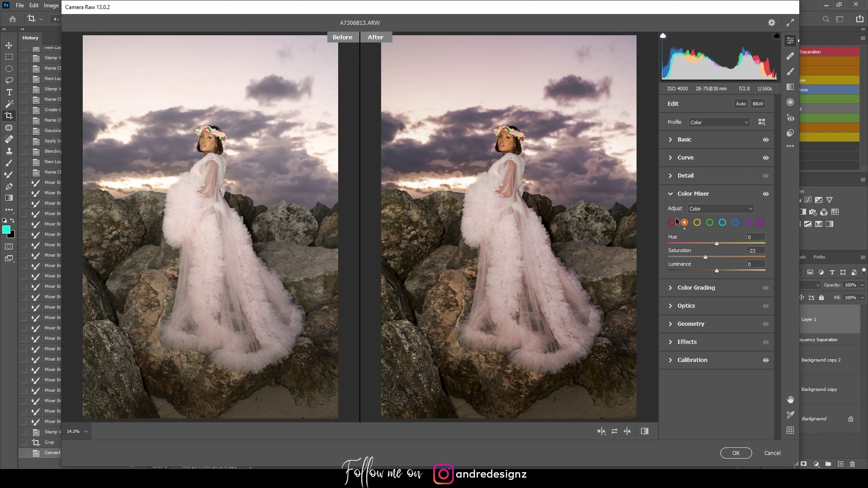
{"action": "left_click", "coordinate": [716, 209]}
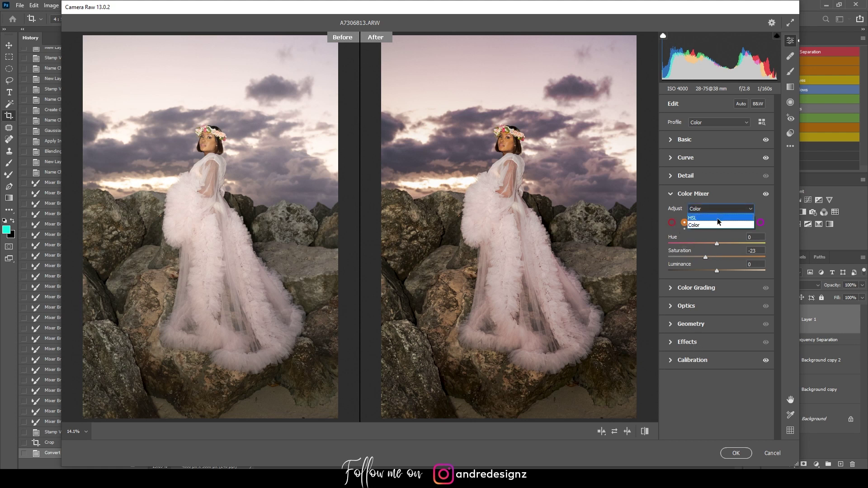
- Switch the Color Mixer to HSL mode and shift the Yellows hue to +36
{"action": "left_click", "coordinate": [718, 218]}
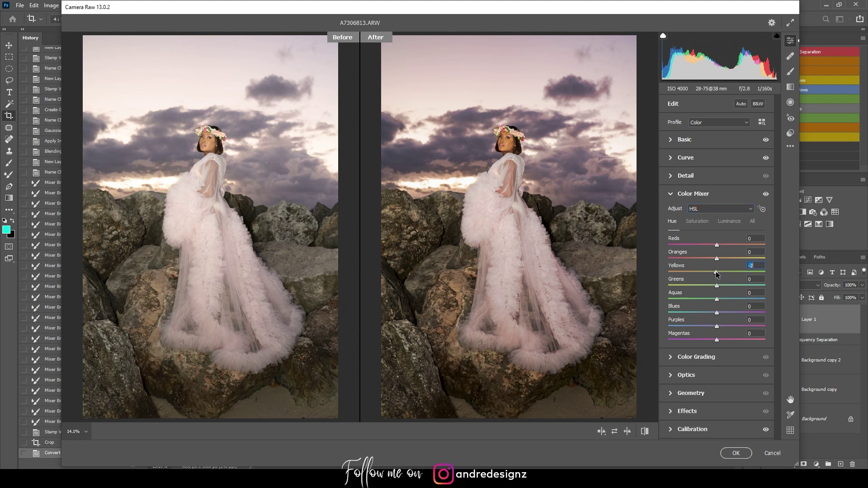
{"action": "left_click_drag", "start_coordinate": [716, 271], "coordinate": [734, 274]}
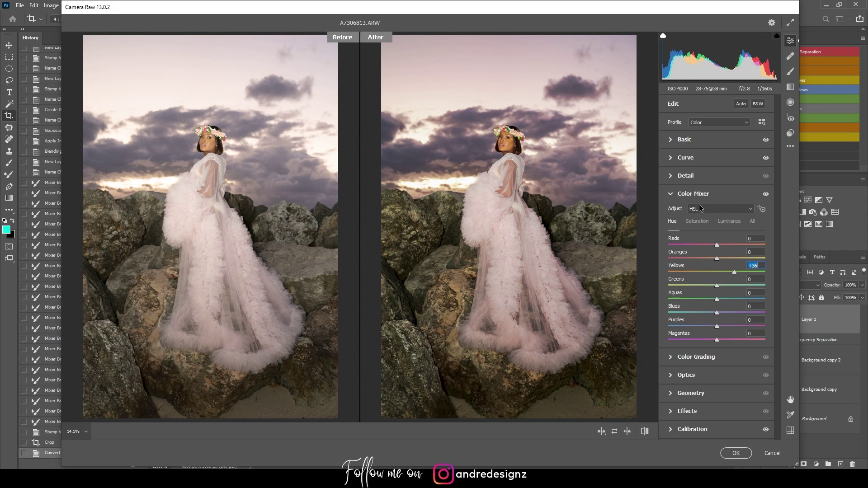
{"action": "left_click", "coordinate": [672, 176]}
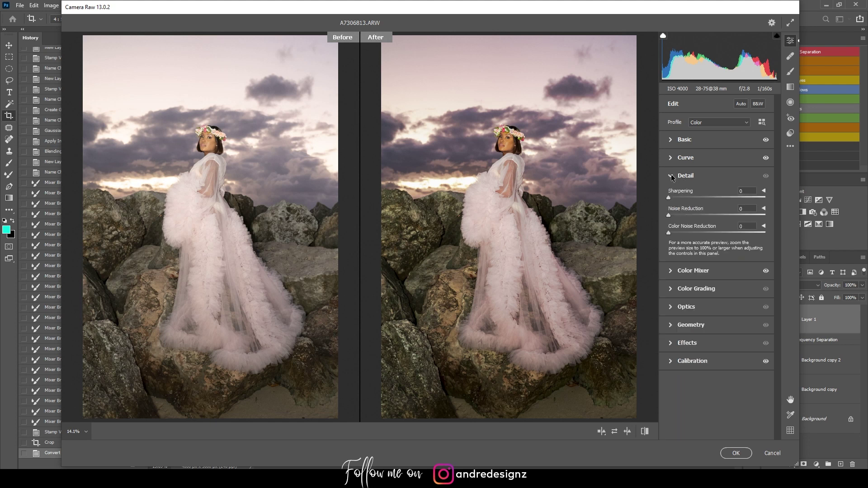
- Set Sharpening 15, Noise Reduction 8 and Color Noise Reduction 8, then apply Camera Raw to Layer 1
{"action": "left_click_drag", "start_coordinate": [668, 197], "coordinate": [676, 197]}
{"action": "left_click_drag", "start_coordinate": [669, 217], "coordinate": [677, 217]}
{"action": "left_click_drag", "start_coordinate": [497, 151], "coordinate": [467, 168]}
{"action": "mouse_move", "coordinate": [669, 235]}
{"action": "left_mouse_down"}
{"action": "mouse_move", "coordinate": [631, 242]}
{"action": "mouse_move", "coordinate": [677, 236]}
{"action": "left_mouse_up"}
{"action": "left_click", "coordinate": [737, 452]}
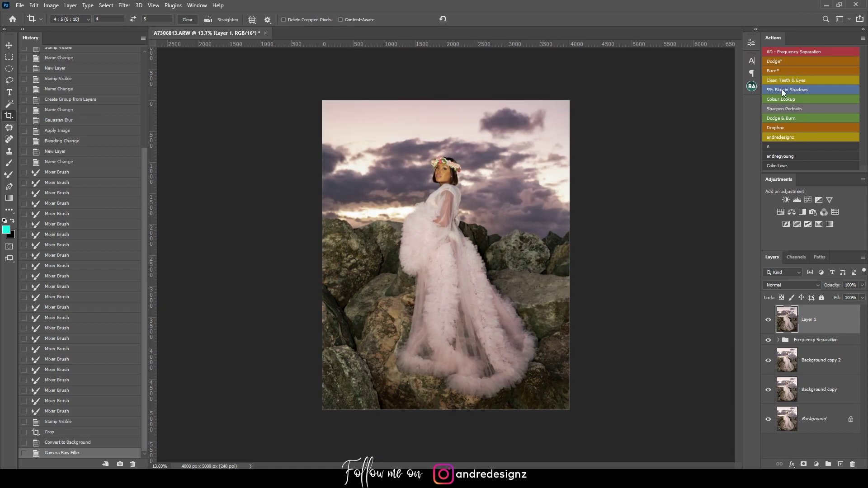
- Run the 5% Blue in Shadows and Colour Lookup actions, then fade the Color Lookup layer to 3% opacity
{"action": "left_click", "coordinate": [786, 89]}
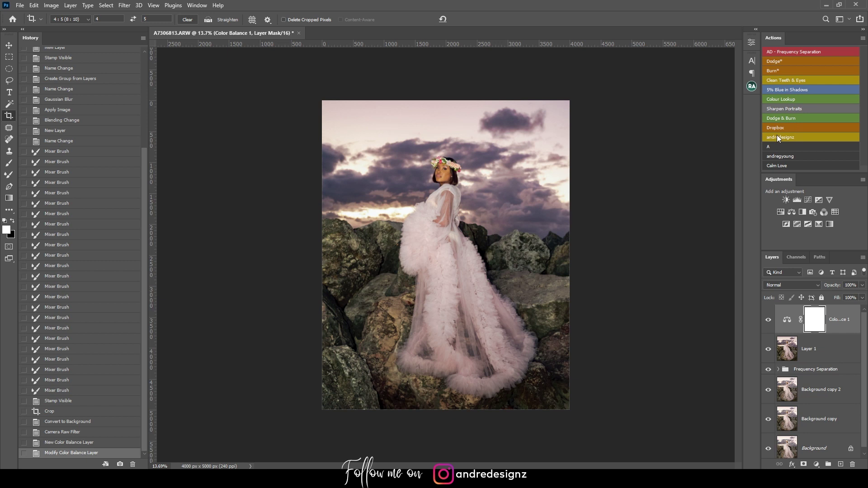
{"action": "left_click", "coordinate": [790, 99]}
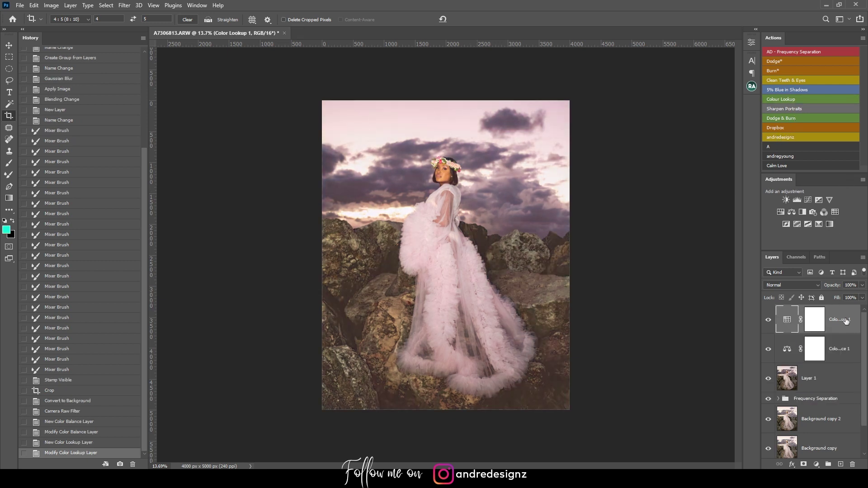
{"action": "left_click", "coordinate": [861, 286]}
{"action": "left_click_drag", "start_coordinate": [836, 294], "coordinate": [834, 293]}
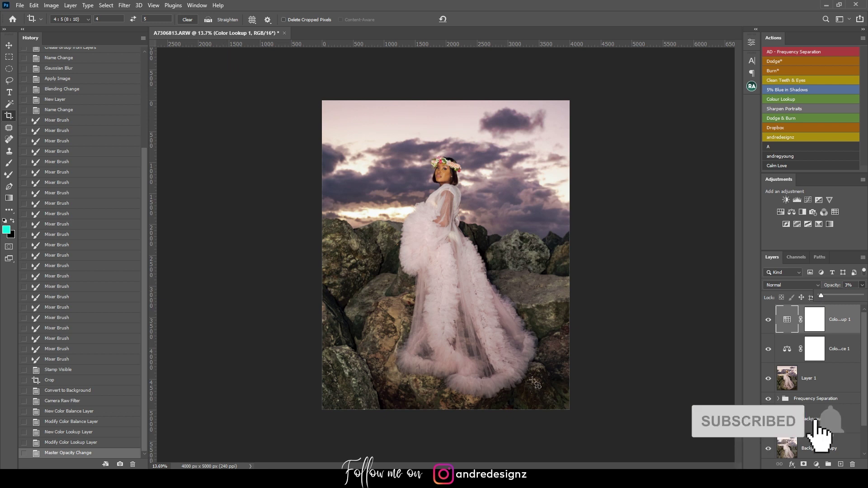
- Switch to Lightroom Classic and browse the whole shoot, from the rocks to the tree and sunset shots
{"action": "key", "text": "alt+Tab"}
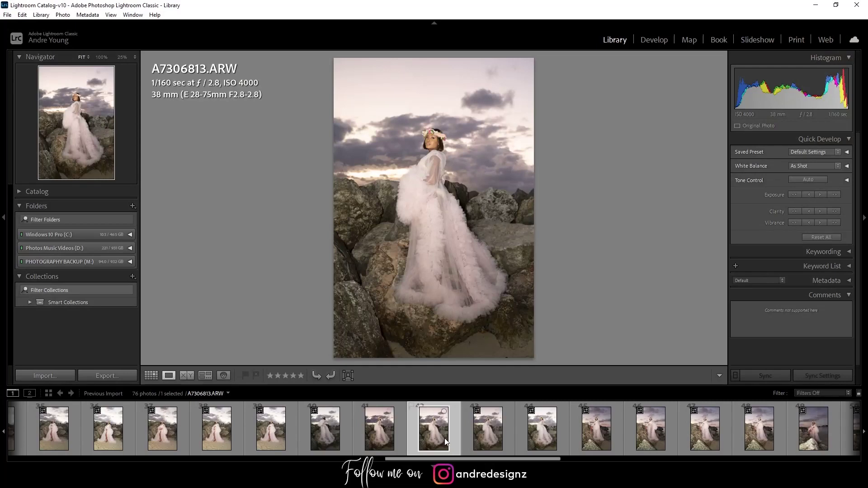
{"action": "key", "text": "Right"}
{"action": "key", "text": "Right"}
{"action": "key", "text": "Right"}
{"action": "key", "text": "Right"}
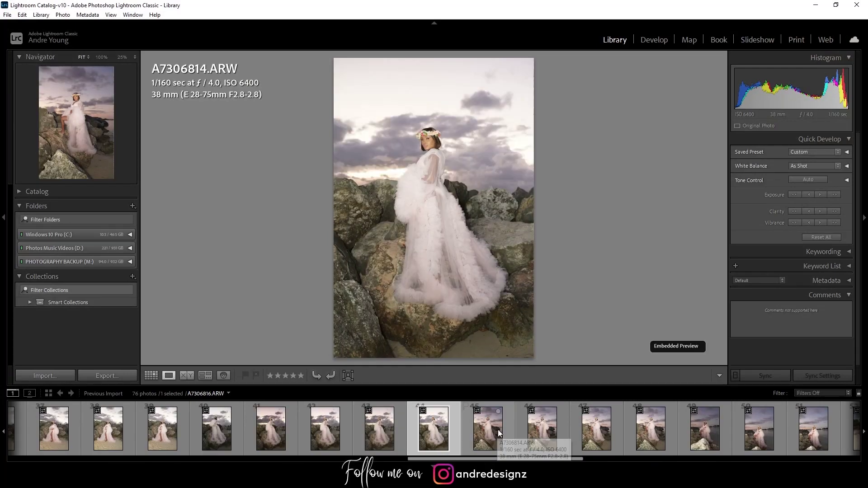
{"action": "key", "text": "Right"}
{"action": "key", "text": "Right"}
{"action": "key", "text": "Right"}
{"action": "key", "text": "Right"}
{"action": "key", "text": "Right"}
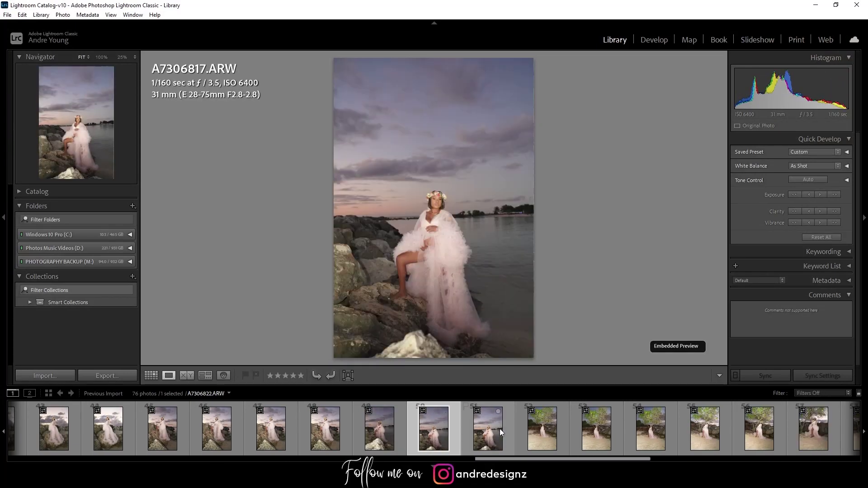
{"action": "key", "text": "Right"}
{"action": "key", "text": "Right"}
{"action": "key", "text": "Right"}
{"action": "key", "text": "Right"}
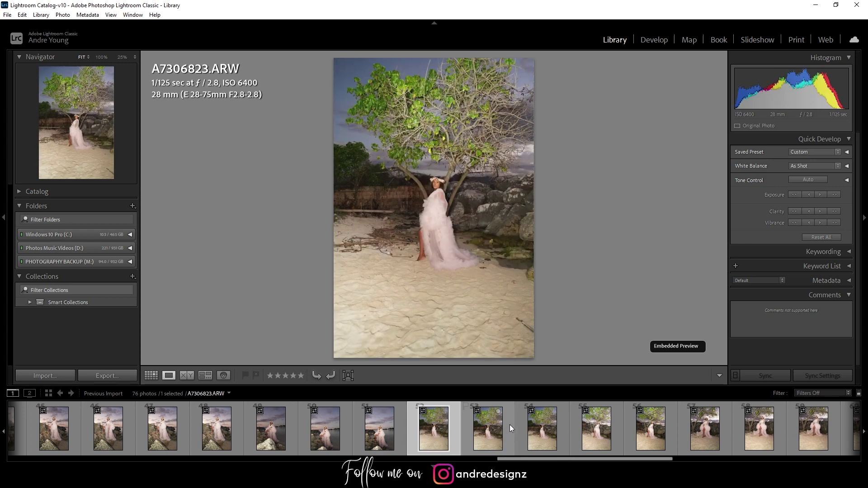
{"action": "key", "text": "Right"}
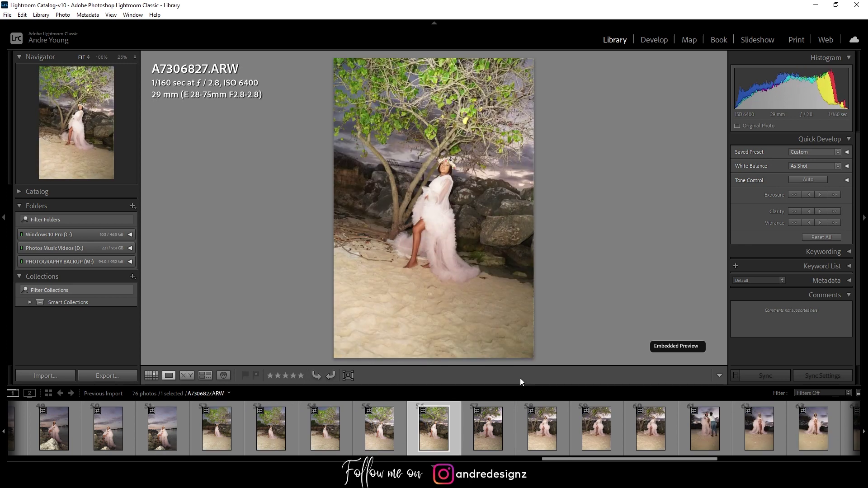
{"action": "key", "text": "Right"}
{"action": "key", "text": "Right"}
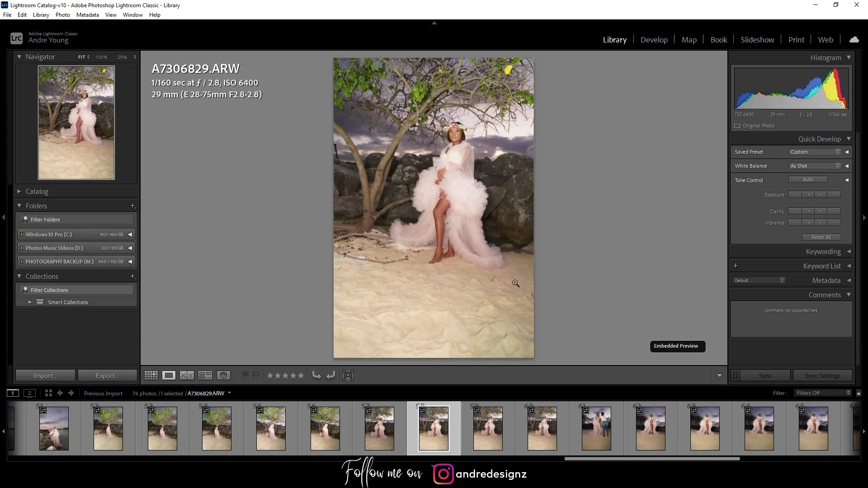
{"action": "key", "text": "Right"}
{"action": "key", "text": "Right"}
{"action": "key", "text": "Right"}
{"action": "key", "text": "Right"}
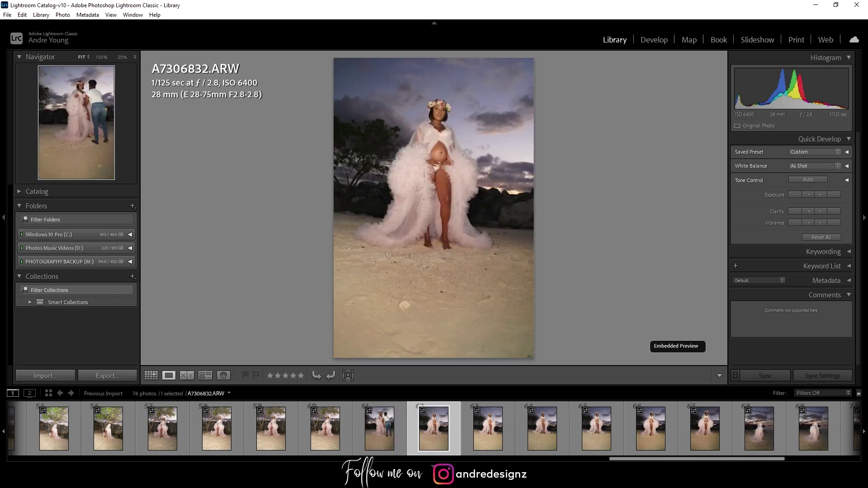
{"action": "key", "text": "Right"}
{"action": "key", "text": "Right"}
{"action": "key", "text": "Right"}
{"action": "key", "text": "Right"}
{"action": "key", "text": "Right"}
{"action": "key", "text": "Right"}
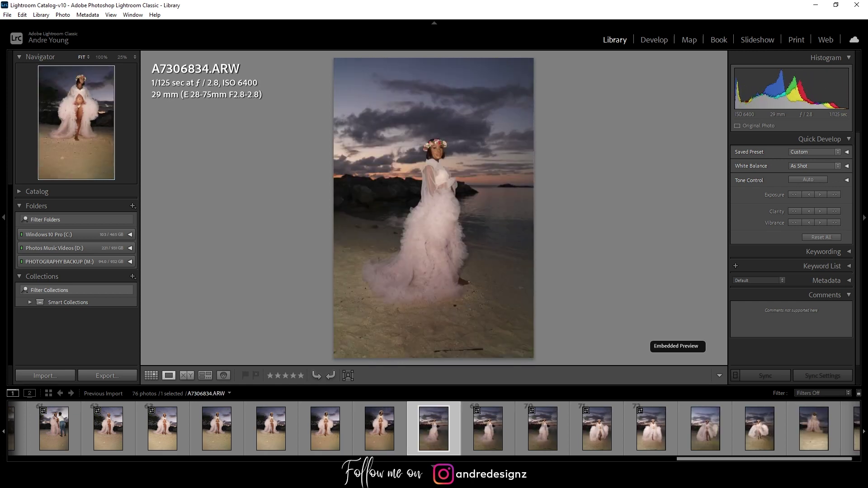
{"action": "key", "text": "Right"}
{"action": "key", "text": "Right"}
{"action": "key", "text": "Right"}
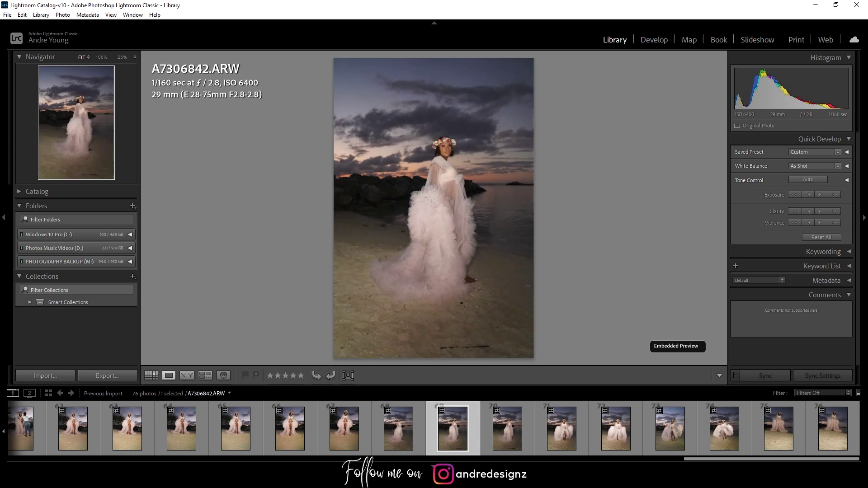
{"action": "key", "text": "Left"}
{"action": "key", "text": "Left"}
{"action": "key", "text": "Left"}
{"action": "key", "text": "Left"}
{"action": "key", "text": "Left"}
{"action": "key", "text": "Left"}
{"action": "key", "text": "Left"}
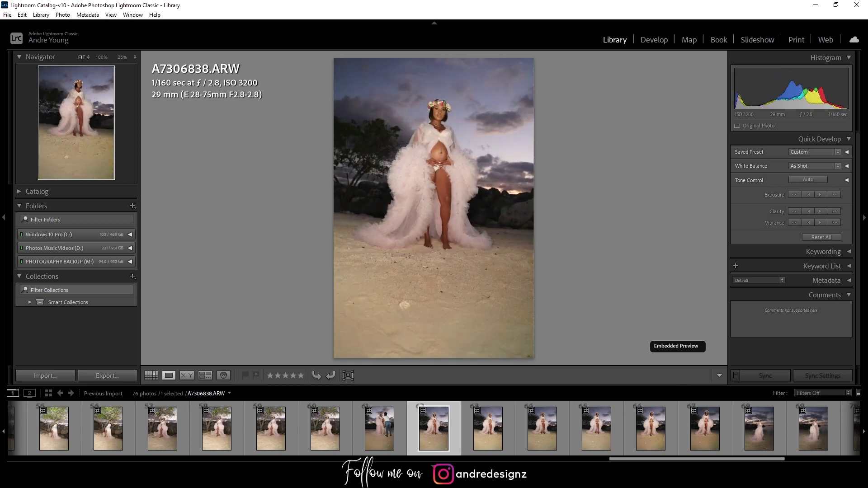
{"action": "key", "text": "Left"}
{"action": "key", "text": "Left"}
{"action": "key", "text": "Left"}
{"action": "key", "text": "Left"}
{"action": "key", "text": "Left"}
{"action": "key", "text": "Left"}
{"action": "key", "text": "Left"}
{"action": "key", "text": "Left"}
{"action": "key", "text": "Left"}
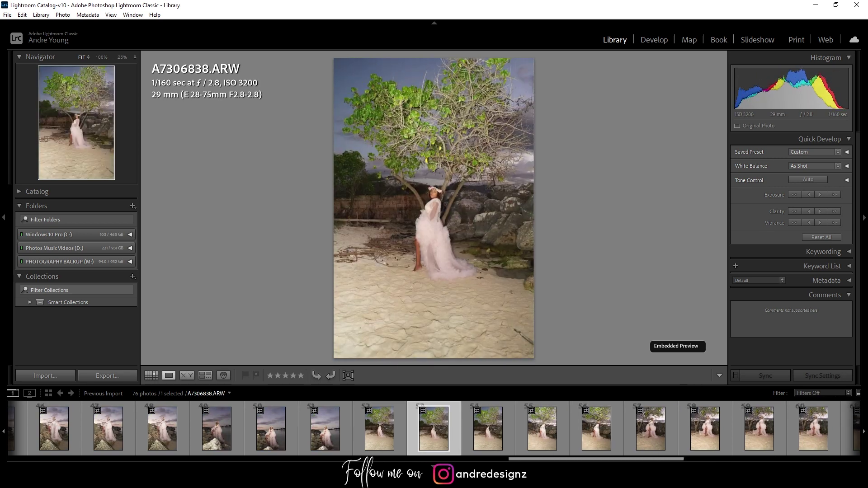
{"action": "key", "text": "Left"}
{"action": "key", "text": "Left"}
{"action": "key", "text": "Left"}
{"action": "key", "text": "Left"}
{"action": "key", "text": "Left"}
{"action": "key", "text": "Left"}
{"action": "key", "text": "Left"}
{"action": "key", "text": "Left"}
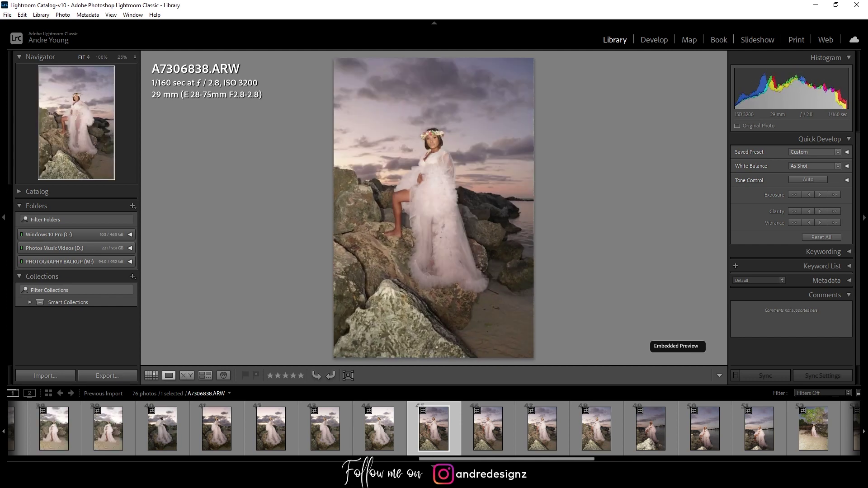
{"action": "key", "text": "Left"}
{"action": "key", "text": "Left"}
{"action": "key", "text": "Left"}
{"action": "key", "text": "Left"}
{"action": "key", "text": "Left"}
{"action": "key", "text": "Left"}
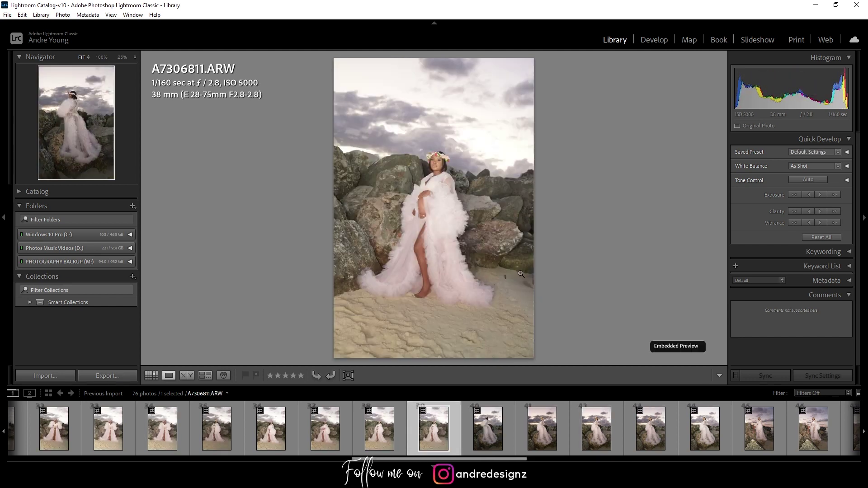
{"action": "key", "text": "Right"}
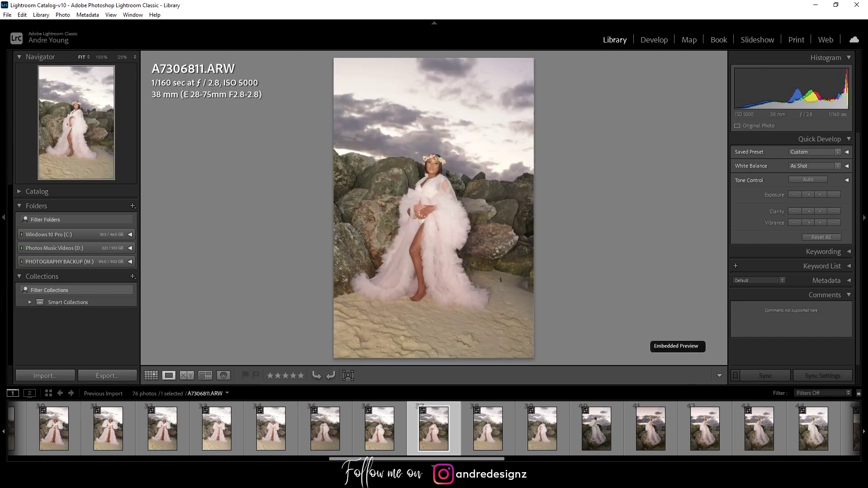
{"action": "key", "text": "Right"}
{"action": "key", "text": "Right"}
{"action": "key", "text": "Right"}
{"action": "key", "text": "Right"}
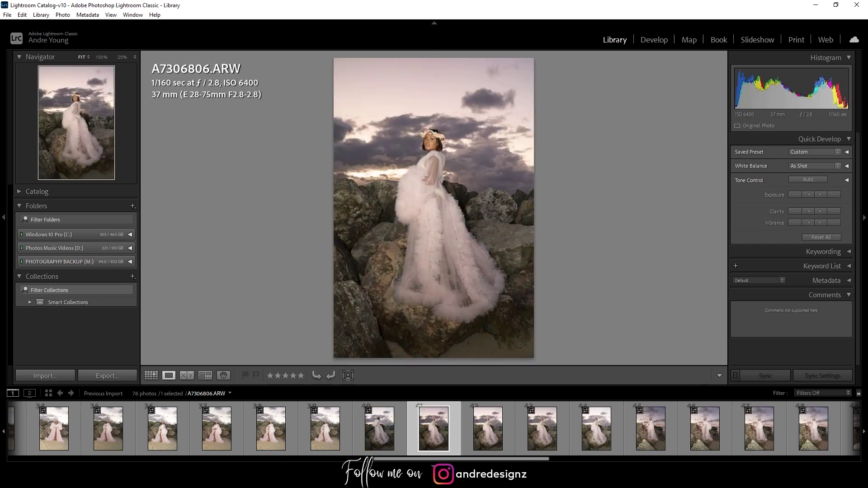
{"action": "key", "text": "Left"}
{"action": "key", "text": "Left"}
{"action": "key", "text": "Right"}
{"action": "key", "text": "Right"}
{"action": "key", "text": "Right"}
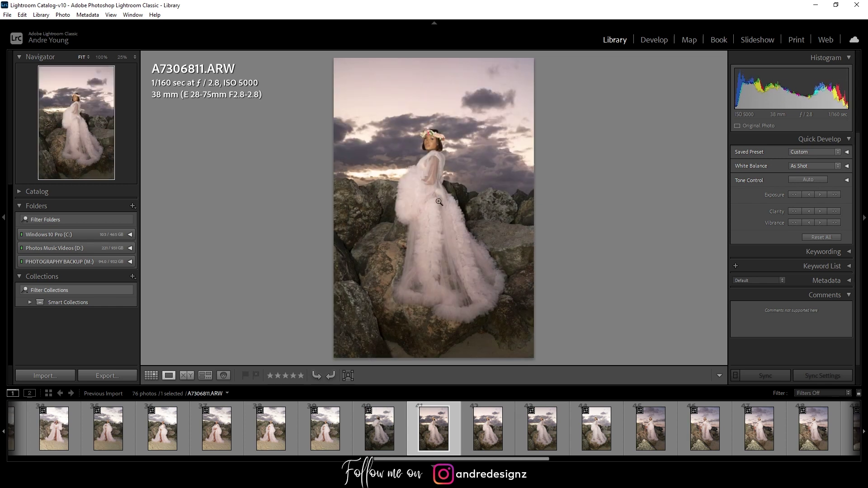
{"action": "key", "text": "Right"}
{"action": "key", "text": "Right"}
{"action": "key", "text": "Right"}
{"action": "key", "text": "Right"}
{"action": "key", "text": "Right"}
{"action": "key", "text": "Right"}
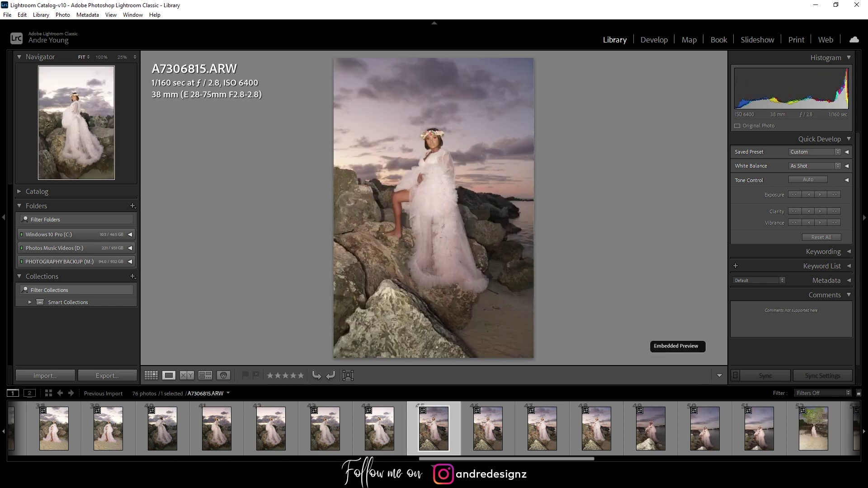
{"action": "key", "text": "Right"}
{"action": "key", "text": "Right"}
{"action": "key", "text": "Right"}
{"action": "key", "text": "Right"}
{"action": "key", "text": "Right"}
{"action": "key", "text": "Right"}
{"action": "key", "text": "Right"}
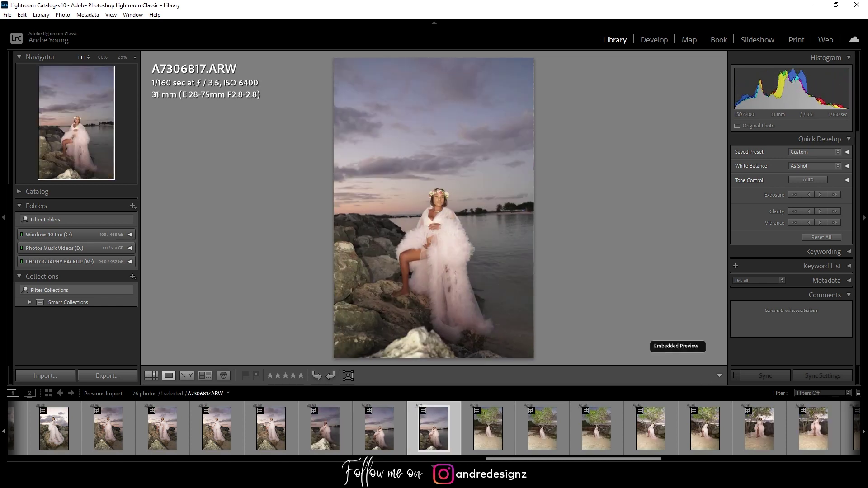
{"action": "key", "text": "Right"}
{"action": "key", "text": "Right"}
{"action": "key", "text": "Right"}
{"action": "key", "text": "Right"}
{"action": "key", "text": "Right"}
{"action": "key", "text": "Right"}
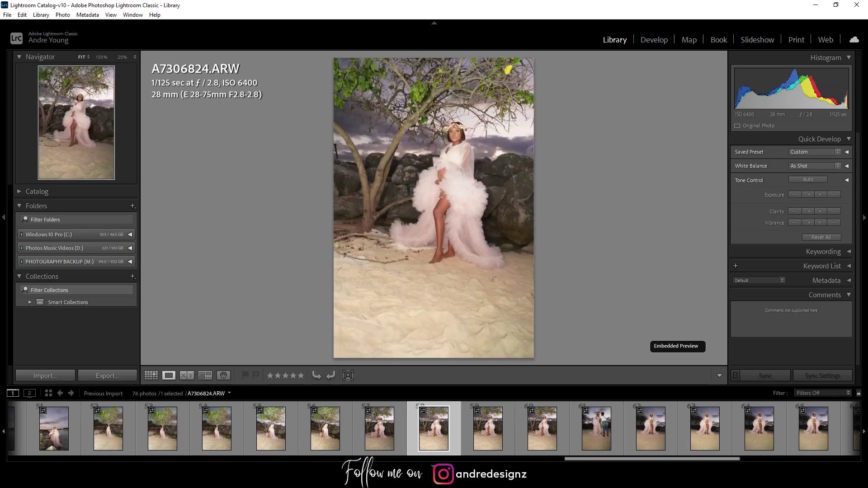
{"action": "key", "text": "Right"}
{"action": "key", "text": "Right"}
{"action": "key", "text": "Right"}
{"action": "key", "text": "Right"}
{"action": "key", "text": "Right"}
{"action": "key", "text": "Right"}
{"action": "key", "text": "Right"}
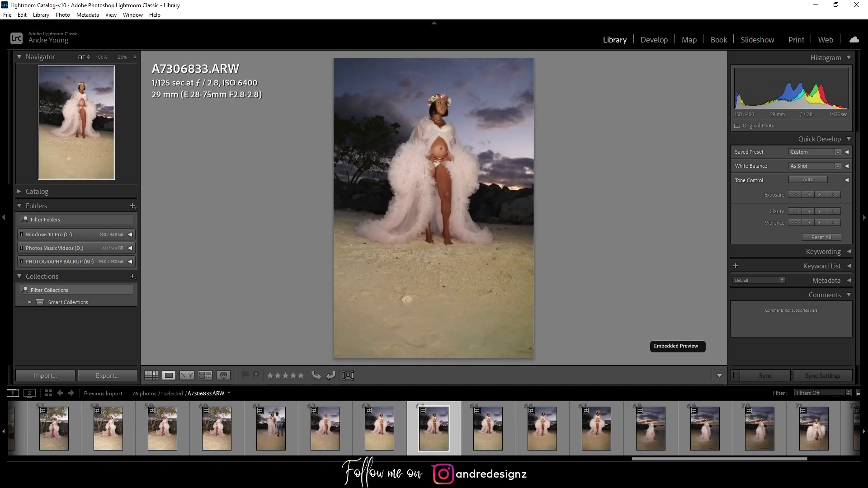
{"action": "key", "text": "Right"}
{"action": "key", "text": "Right"}
{"action": "key", "text": "Right"}
{"action": "key", "text": "Right"}
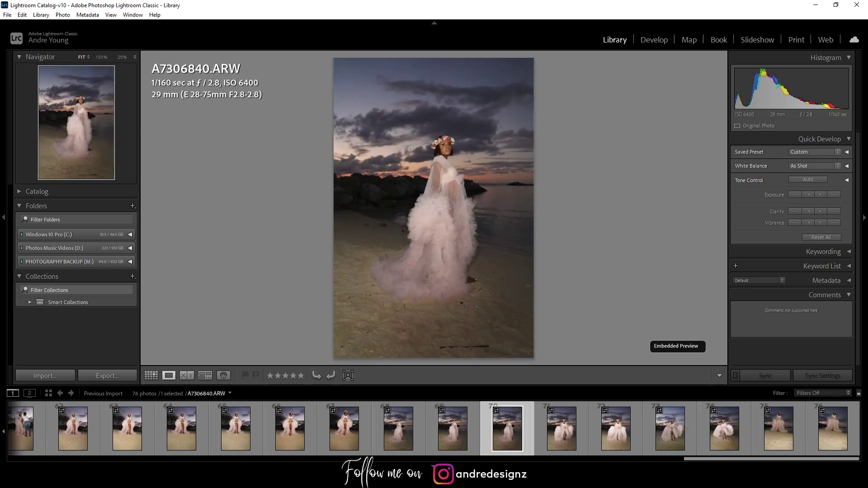
{"action": "key", "text": "Right"}
{"action": "key", "text": "Right"}
{"action": "key", "text": "Right"}
{"action": "key", "text": "Right"}
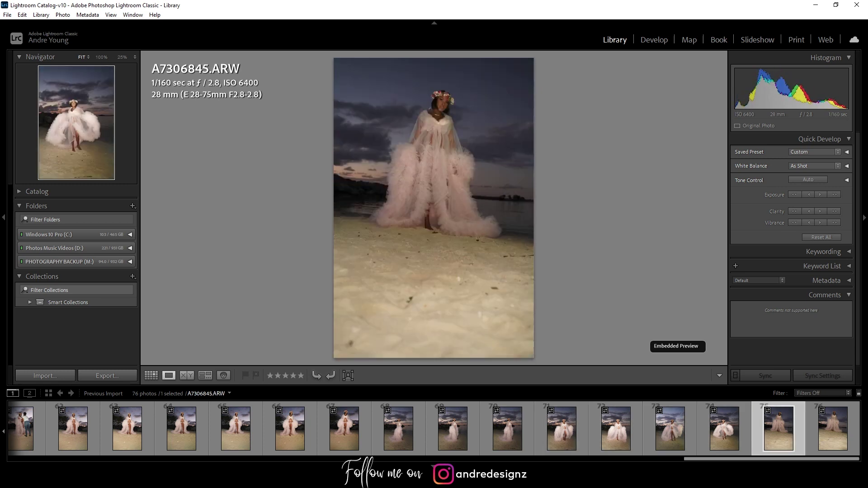
{"action": "key", "text": "Left"}
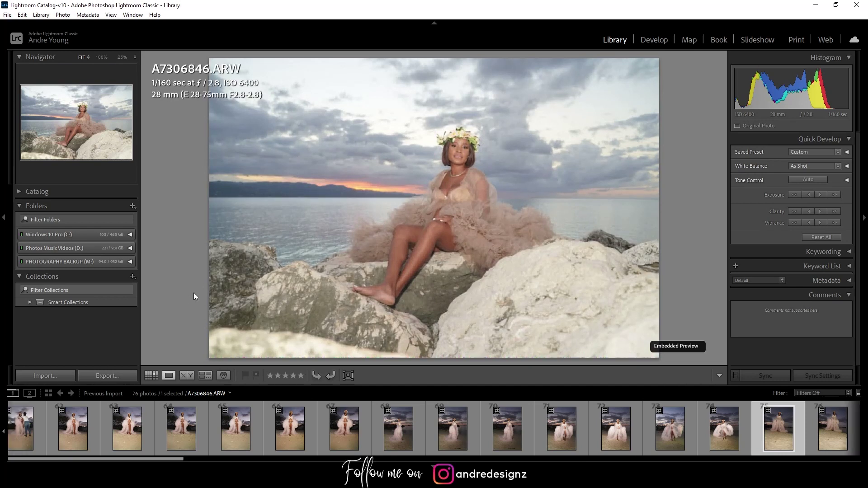
{"action": "key", "text": "Home"}
{"action": "key", "text": "Right"}
{"action": "key", "text": "Right"}
{"action": "key", "text": "Right"}
{"action": "key", "text": "Right"}
{"action": "key", "text": "Right"}
{"action": "key", "text": "Right"}
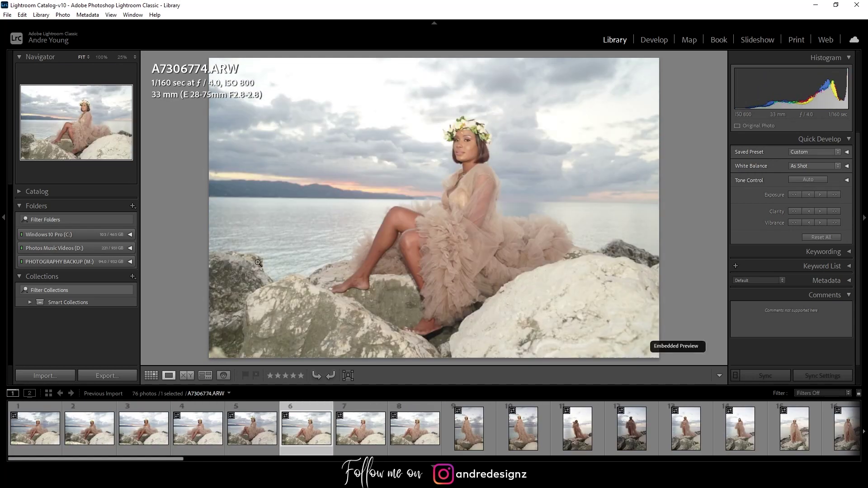
- Show capture date and dimensions in the info overlay and review the standing rock poses, zooming to check sharpness
{"action": "key", "text": "i"}
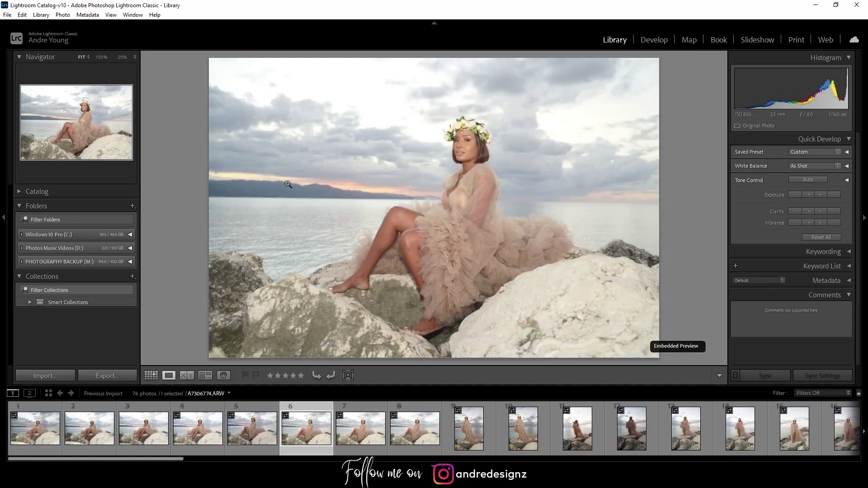
{"action": "key", "text": "i"}
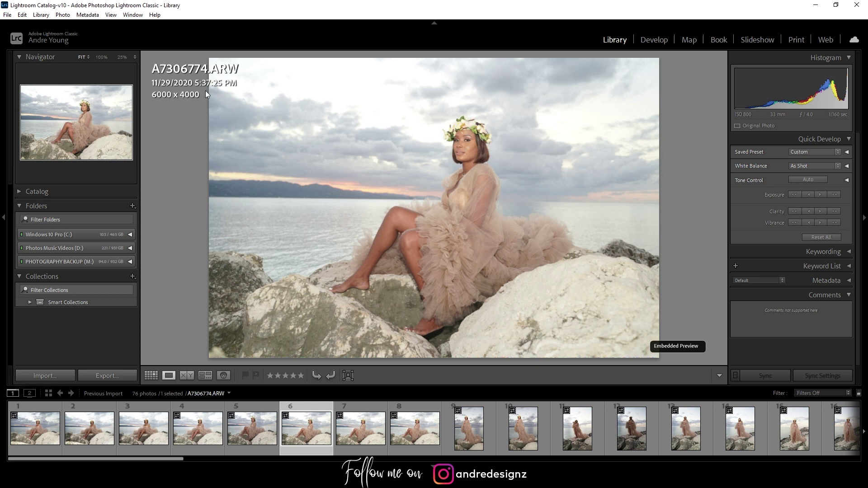
{"action": "key", "text": "Right"}
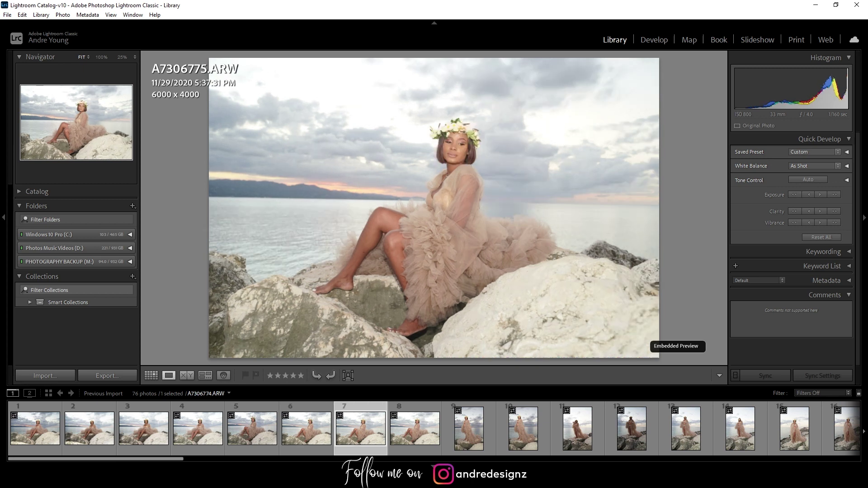
{"action": "key", "text": "Right"}
{"action": "key", "text": "Right"}
{"action": "key", "text": "Right"}
{"action": "key", "text": "Right"}
{"action": "key", "text": "Right"}
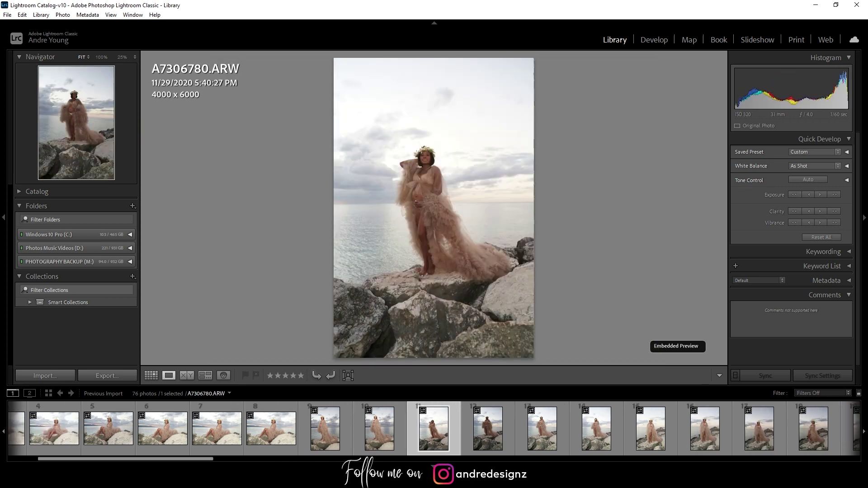
{"action": "key", "text": "Left"}
{"action": "key", "text": "Right"}
{"action": "key", "text": "Right"}
{"action": "key", "text": "Right"}
{"action": "key", "text": "Right"}
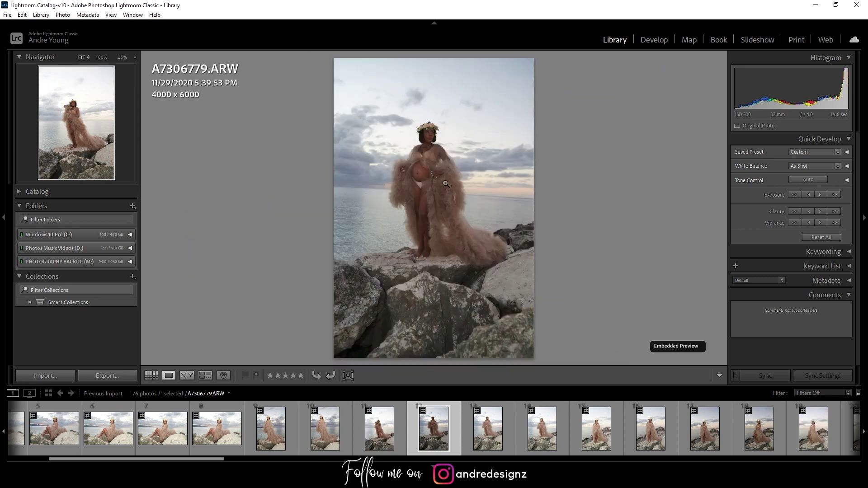
{"action": "key", "text": "Right"}
{"action": "key", "text": "Right"}
{"action": "key", "text": "Right"}
{"action": "key", "text": "Right"}
{"action": "key", "text": "Right"}
{"action": "key", "text": "Right"}
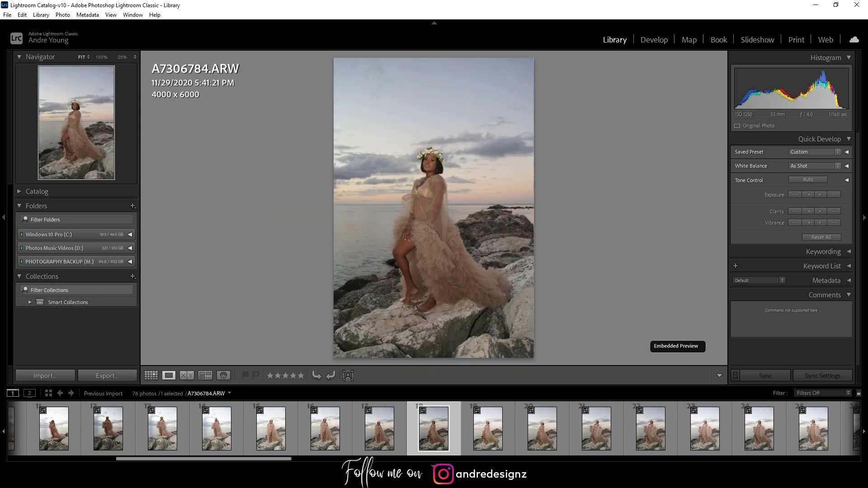
{"action": "key", "text": "Right"}
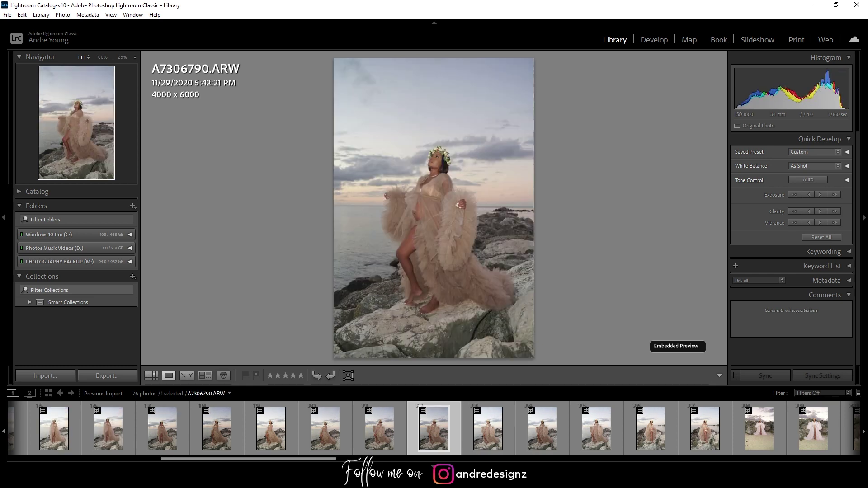
{"action": "left_click", "coordinate": [450, 172]}
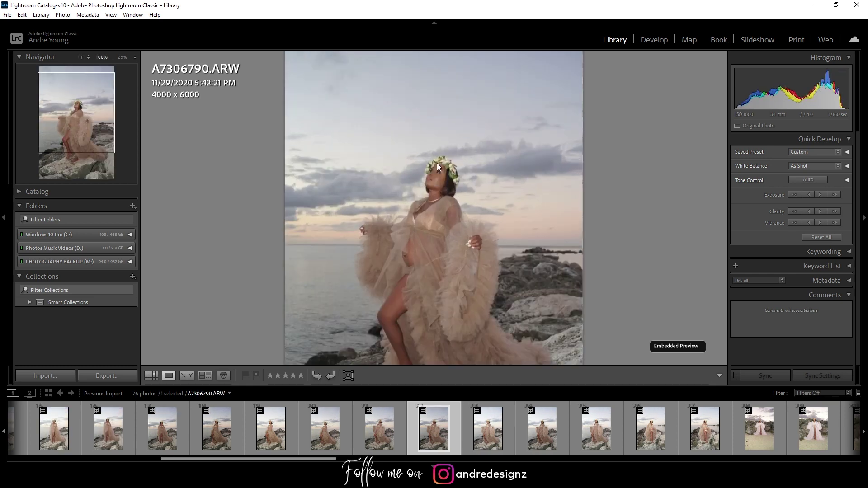
{"action": "left_click", "coordinate": [460, 195]}
- Compare neighbouring rocks-and-sand frames and settle on photo A7306810.ARW
{"action": "key", "text": "Right"}
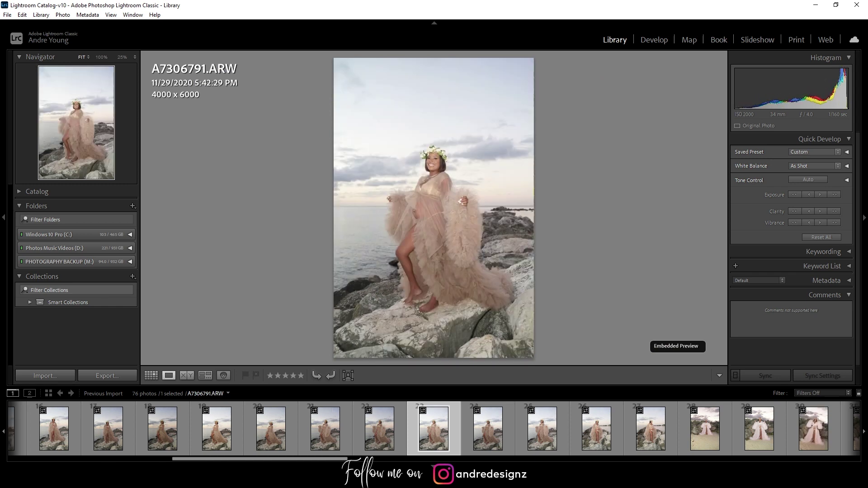
{"action": "key", "text": "Left"}
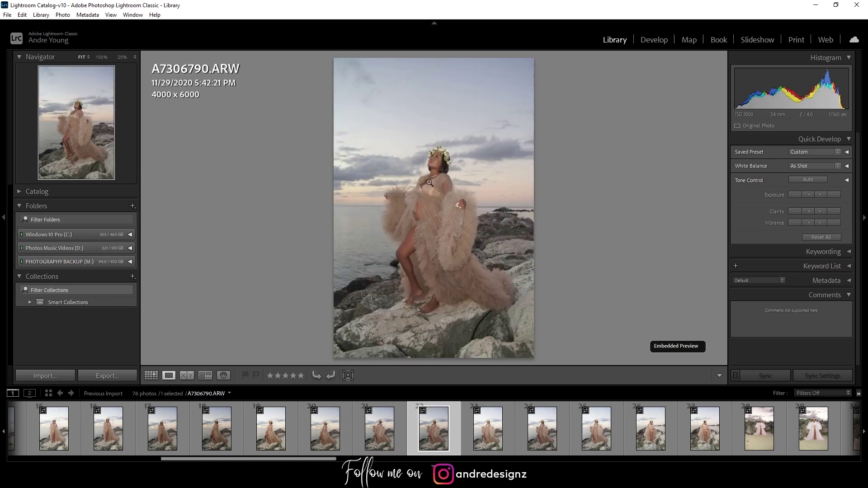
{"action": "key", "text": "Right"}
{"action": "key", "text": "Right"}
{"action": "key", "text": "Right"}
{"action": "key", "text": "Right"}
{"action": "key", "text": "Right"}
{"action": "key", "text": "Right"}
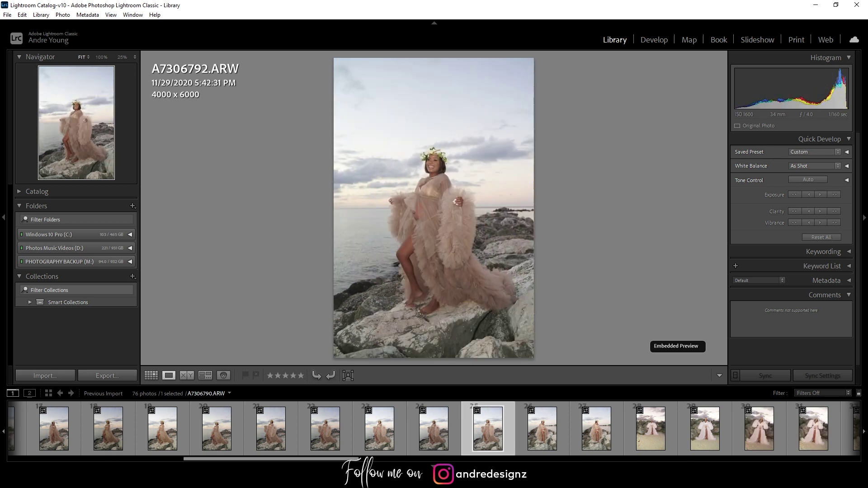
{"action": "key", "text": "Right"}
{"action": "key", "text": "Right"}
{"action": "key", "text": "Right"}
{"action": "key", "text": "Right"}
{"action": "key", "text": "Right"}
{"action": "key", "text": "Right"}
{"action": "key", "text": "Right"}
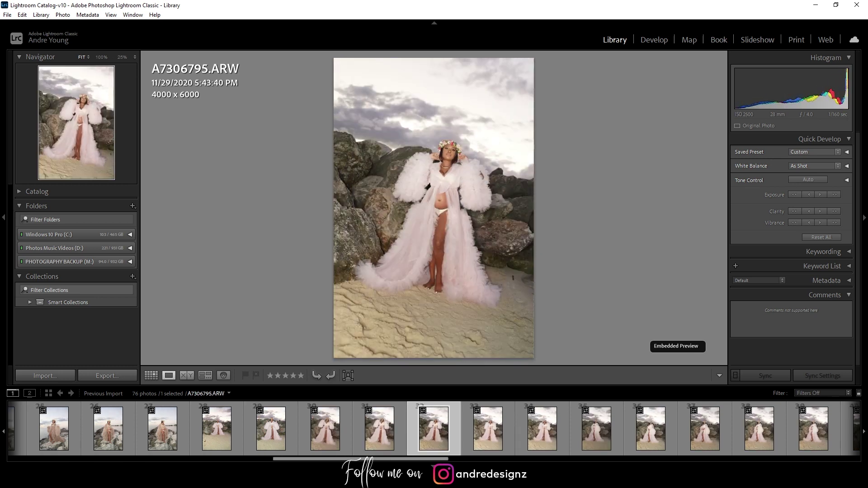
{"action": "key", "text": "Right"}
{"action": "key", "text": "Right"}
{"action": "key", "text": "Right"}
{"action": "key", "text": "Right"}
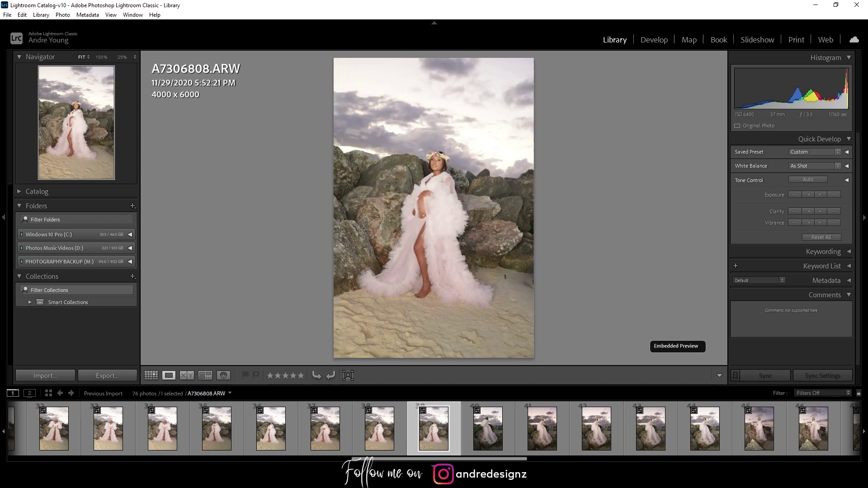
{"action": "key", "text": "Left"}
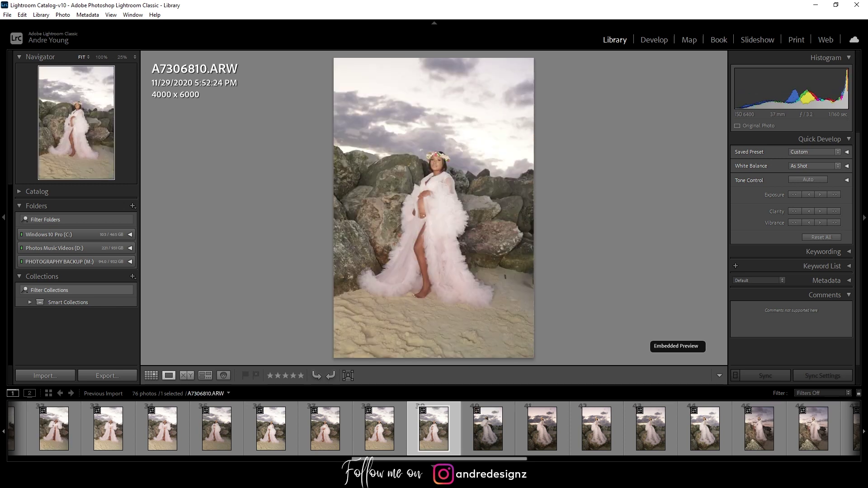
{"action": "key", "text": "Right"}
{"action": "key", "text": "Left"}
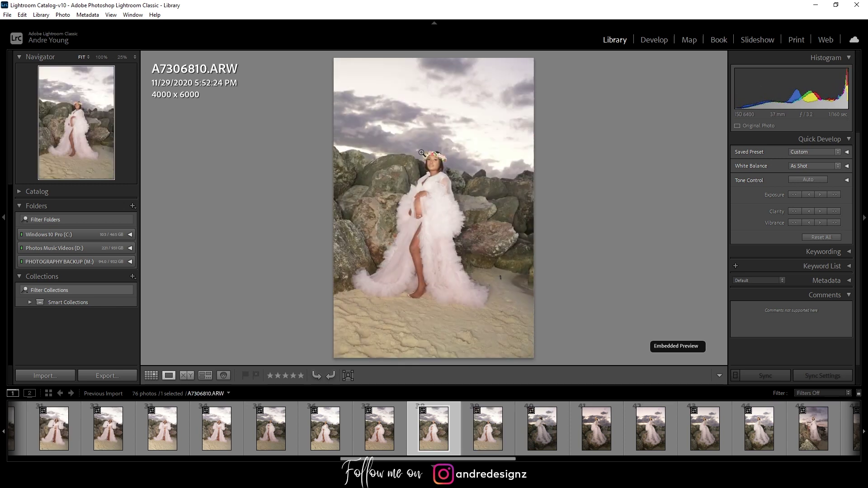
{"action": "key", "text": "Left"}
{"action": "key", "text": "Right"}
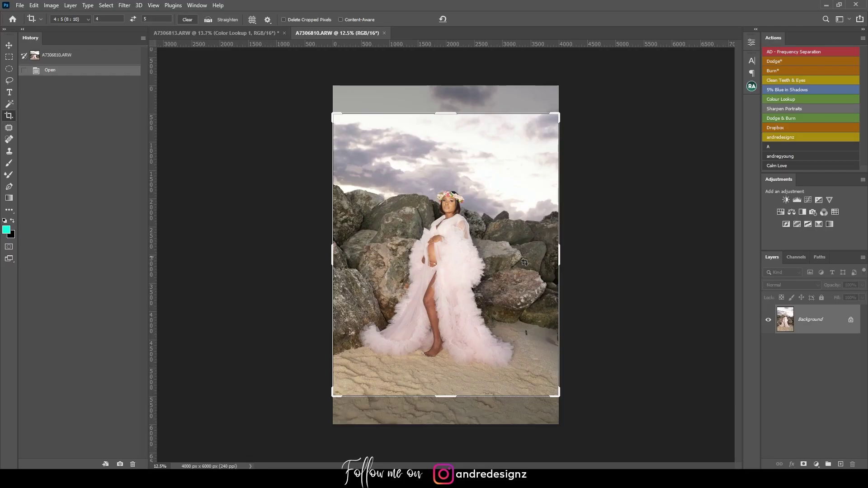
- Rotate the 4:5 crop by -0.6° to straighten it and commit the crop
{"action": "left_click_drag", "start_coordinate": [570, 262], "coordinate": [579, 253]}
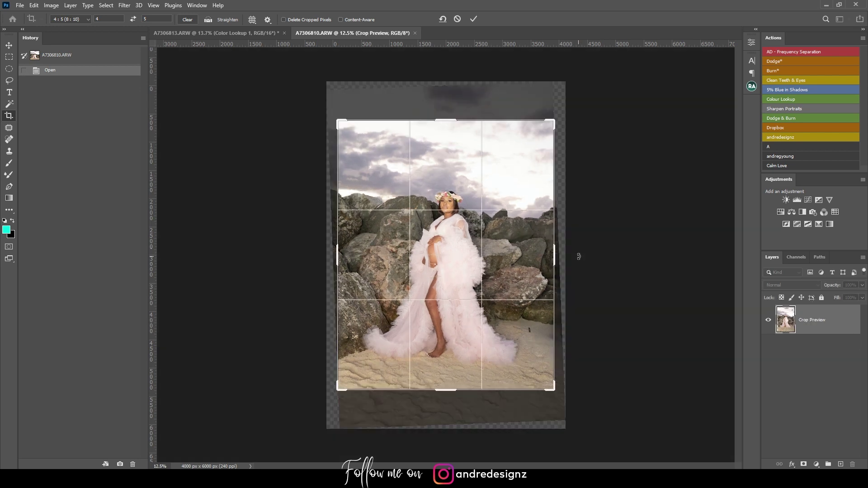
{"action": "key", "text": "Return"}
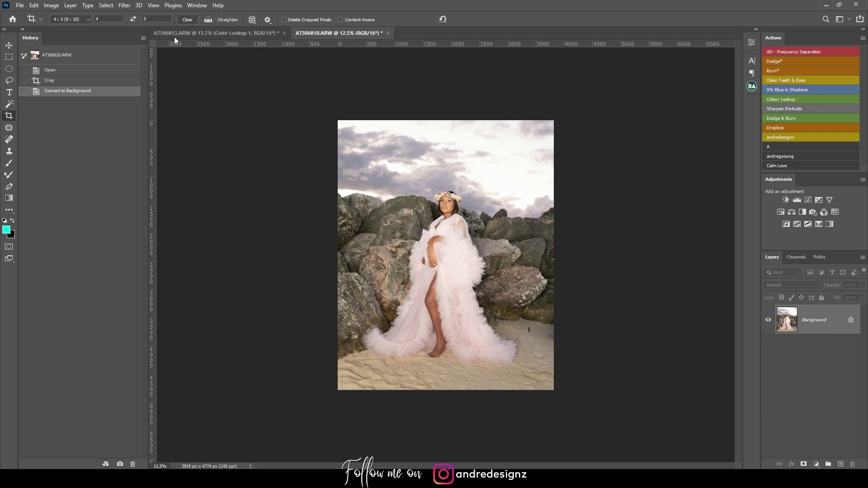
{"action": "left_click", "coordinate": [129, 5]}
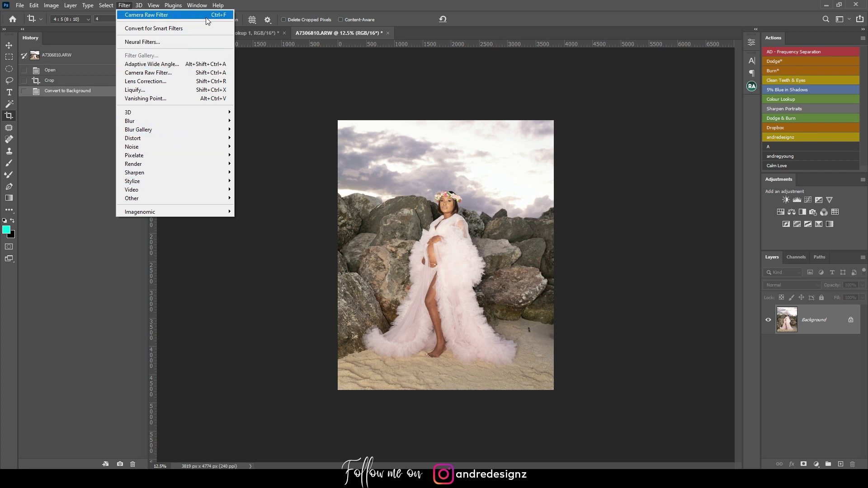
- Undo the first Camera Raw run, duplicate the Background layer, and apply Camera Raw Filter to the copy
{"action": "left_click", "coordinate": [189, 16]}
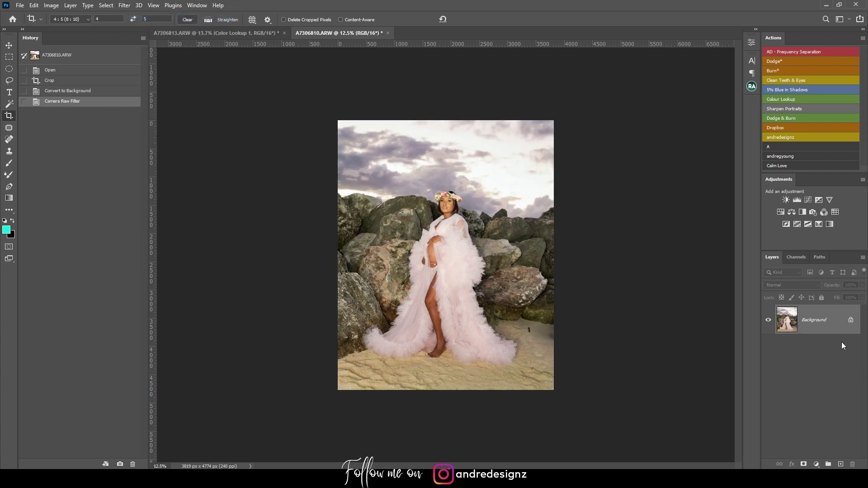
{"action": "key", "text": "ctrl+z"}
{"action": "left_click_drag", "start_coordinate": [839, 331], "coordinate": [840, 465]}
{"action": "left_click", "coordinate": [124, 5]}
{"action": "left_click", "coordinate": [144, 12]}
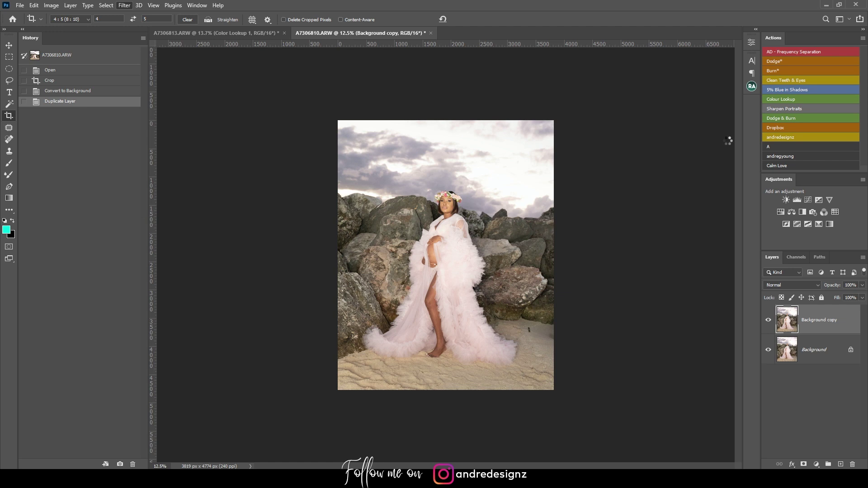
- Compare the grade against the other maternity photo, check the legs and feet, fit the view, and reposition Background copy
{"action": "scroll", "coordinate": [488, 180], "scroll_direction": "up", "scroll_amount": 6}
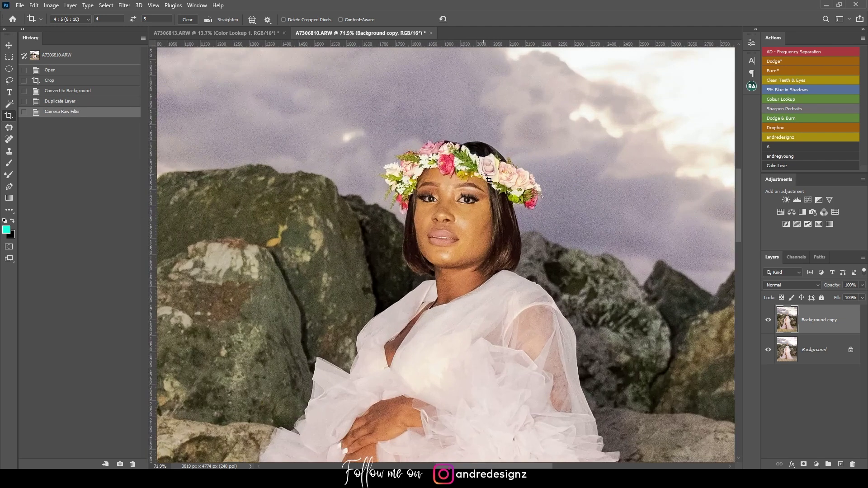
{"action": "scroll", "coordinate": [489, 180], "scroll_direction": "down", "scroll_amount": 5}
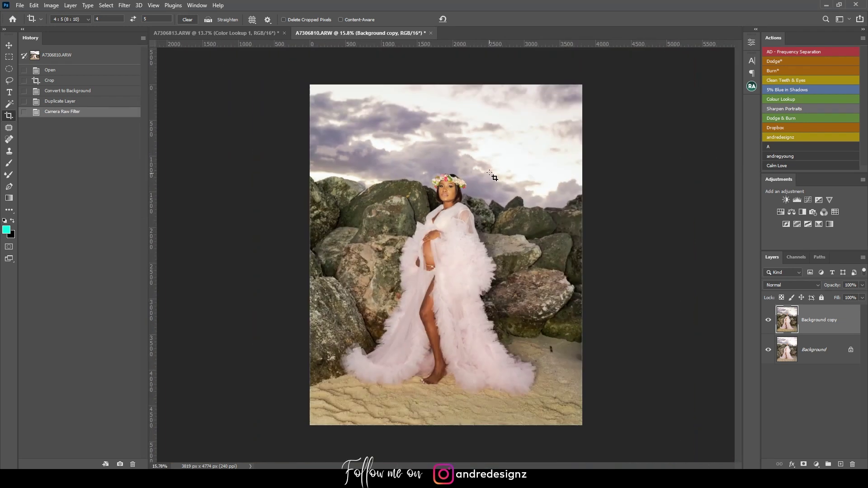
{"action": "left_click", "coordinate": [250, 36]}
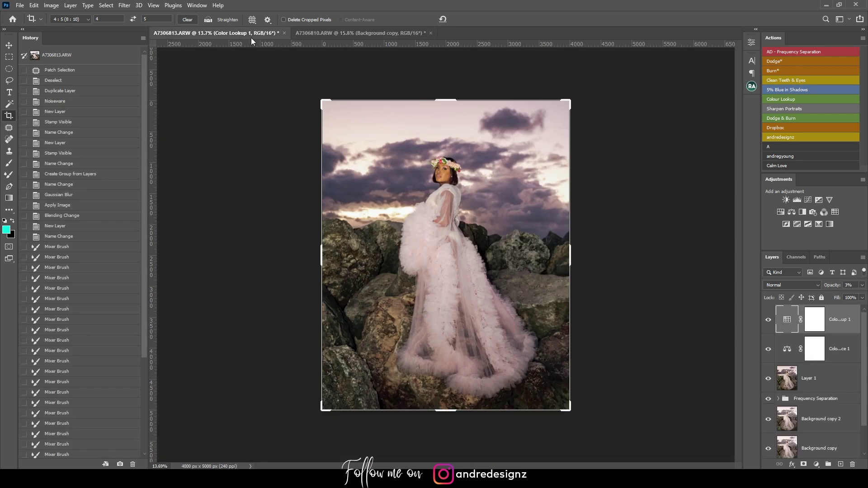
{"action": "left_click", "coordinate": [344, 33]}
{"action": "left_click", "coordinate": [221, 35]}
{"action": "left_click", "coordinate": [340, 35]}
{"action": "scroll", "coordinate": [446, 265], "scroll_direction": "up", "scroll_amount": 2}
{"action": "scroll", "coordinate": [446, 265], "scroll_direction": "up", "scroll_amount": 3}
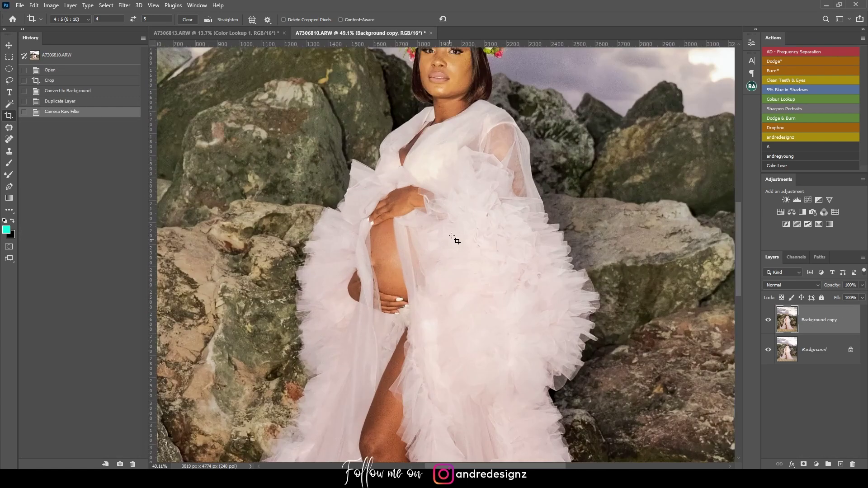
{"action": "left_click_drag", "start_coordinate": [455, 240], "coordinate": [452, 101]}
{"action": "scroll", "coordinate": [452, 100], "scroll_direction": "down", "scroll_amount": 3}
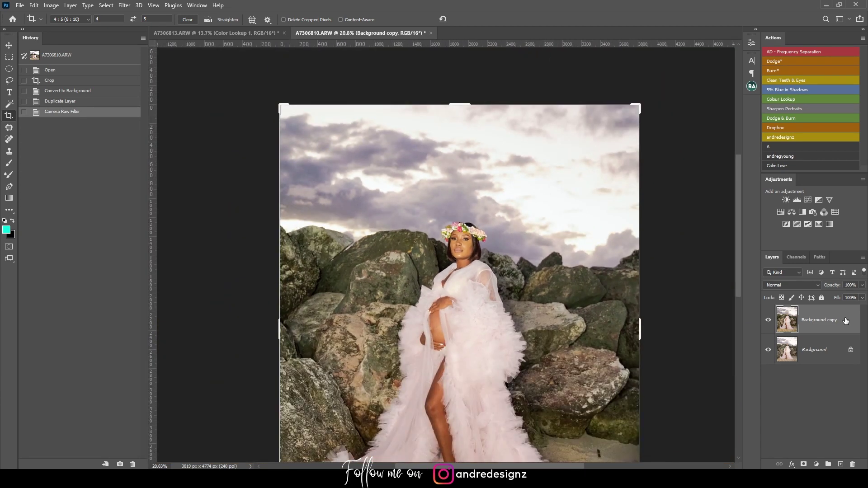
{"action": "key", "text": "ctrl+0"}
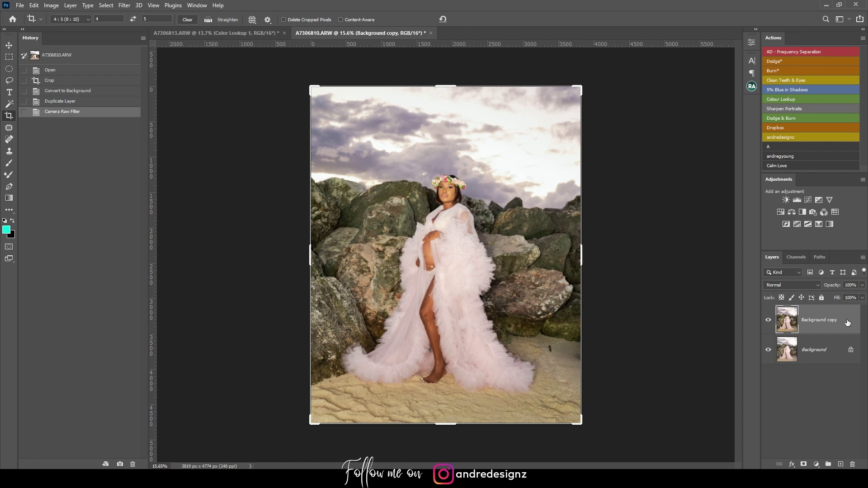
{"action": "left_click_drag", "start_coordinate": [845, 320], "coordinate": [845, 339]}
- Apply Imagenomic Noiseware to Background copy with luminance noise reduction set to 91, previewing the arm and dress
{"action": "left_click", "coordinate": [124, 6]}
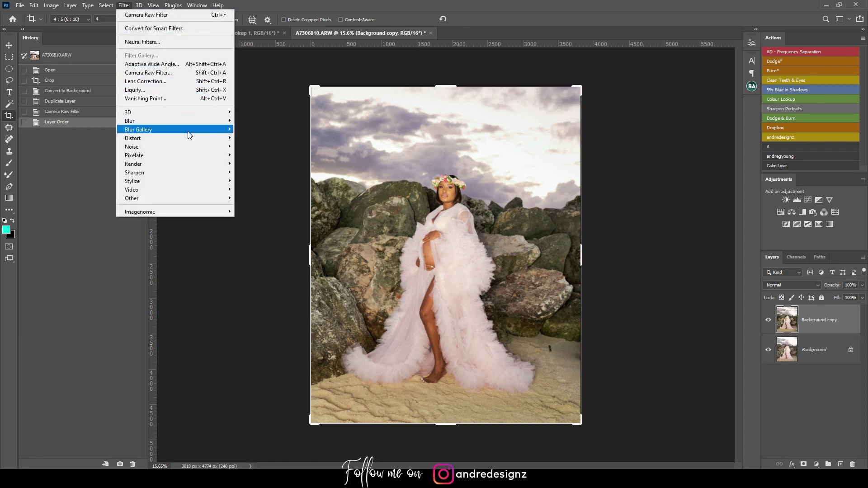
{"action": "mouse_move", "coordinate": [189, 133]}
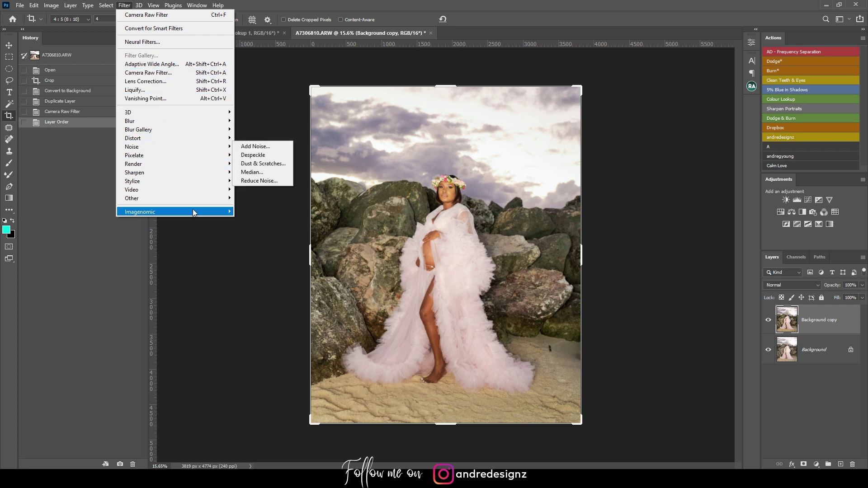
{"action": "mouse_move", "coordinate": [193, 210]}
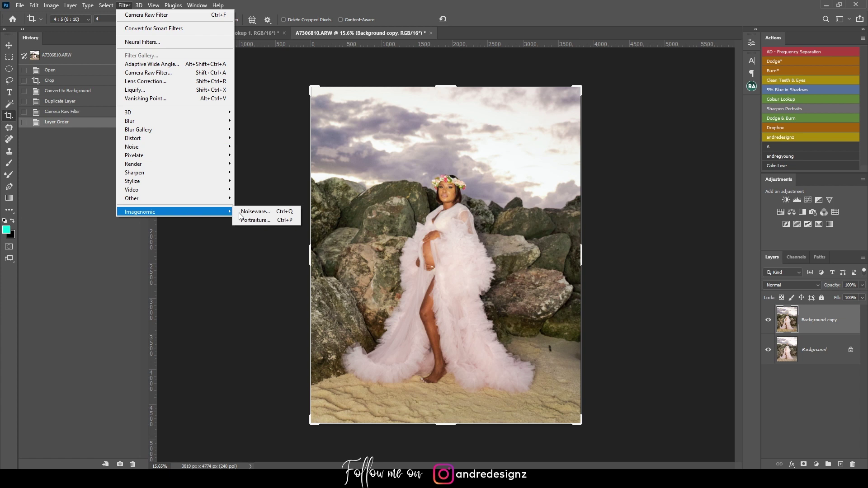
{"action": "left_click", "coordinate": [273, 211]}
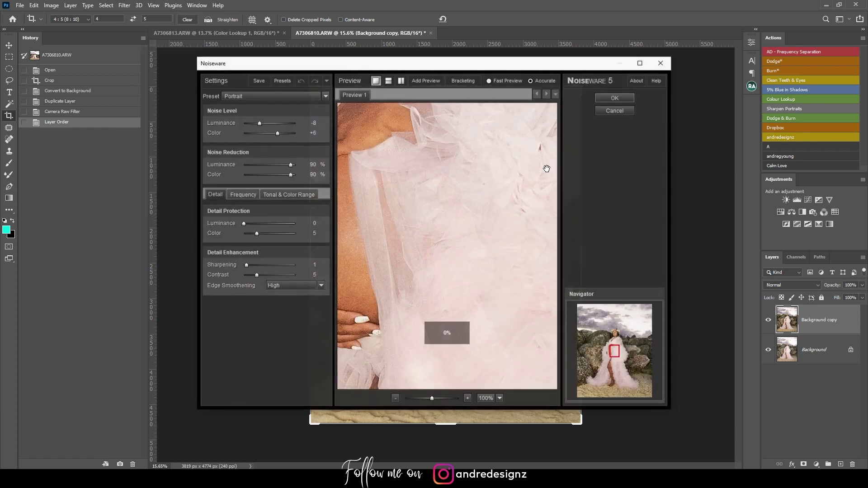
{"action": "left_click_drag", "start_coordinate": [408, 156], "coordinate": [475, 206]}
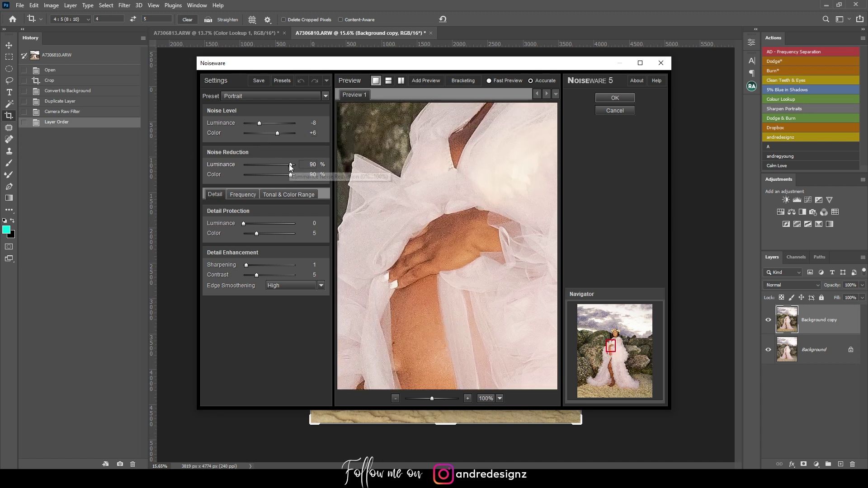
{"action": "mouse_move", "coordinate": [290, 166]}
{"action": "left_mouse_down"}
{"action": "mouse_move", "coordinate": [275, 167]}
{"action": "mouse_move", "coordinate": [291, 167]}
{"action": "left_mouse_up"}
{"action": "left_click_drag", "start_coordinate": [262, 122], "coordinate": [270, 129]}
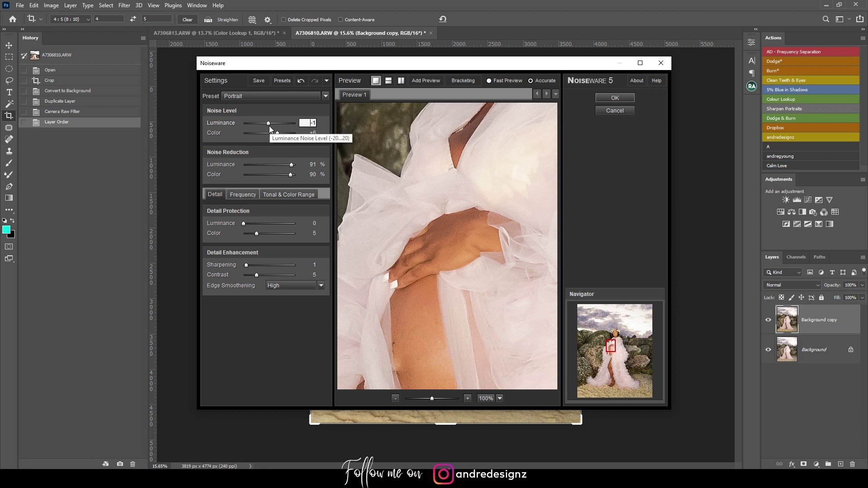
{"action": "left_click", "coordinate": [621, 98]}
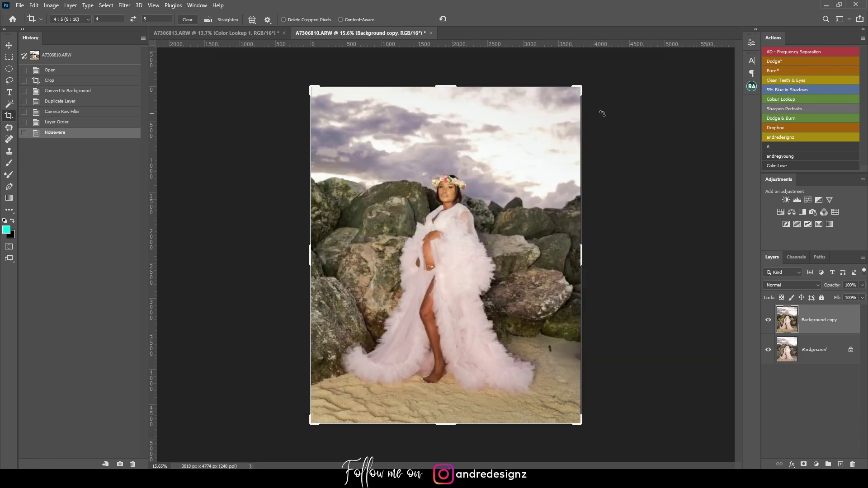
{"action": "left_click", "coordinate": [20, 6]}
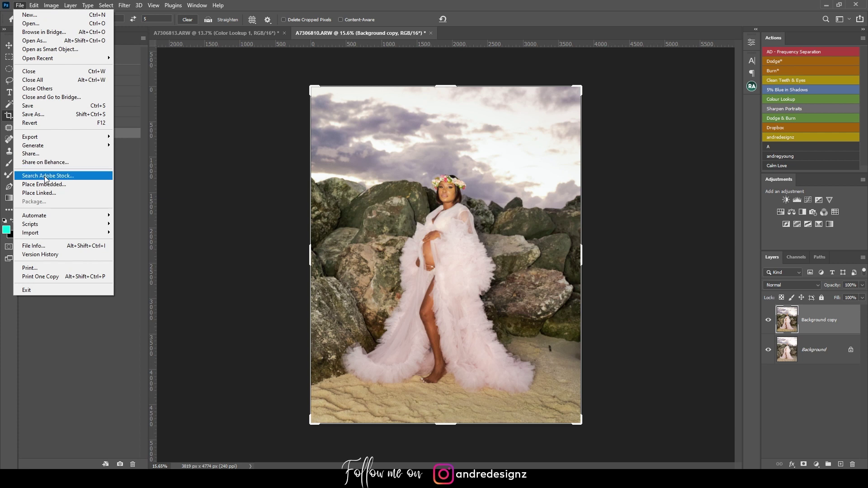
{"action": "left_click", "coordinate": [32, 245]}
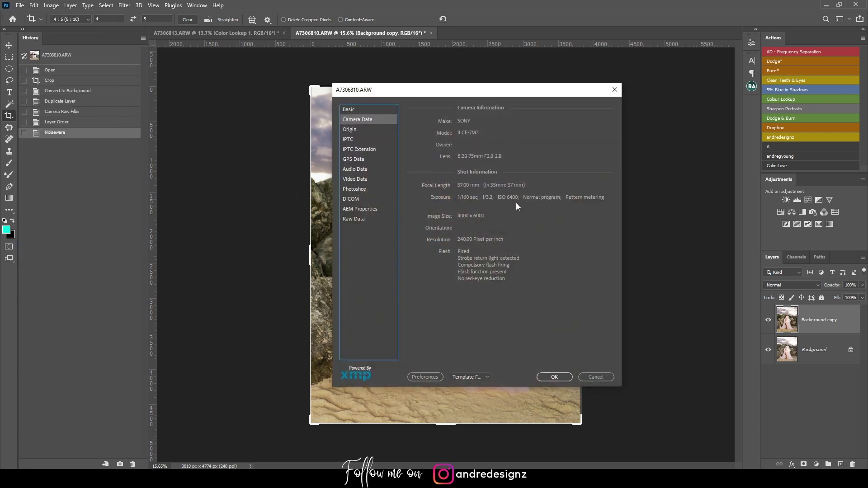
{"action": "left_click", "coordinate": [600, 373]}
{"action": "scroll", "coordinate": [405, 203], "scroll_direction": "up", "scroll_amount": 5}
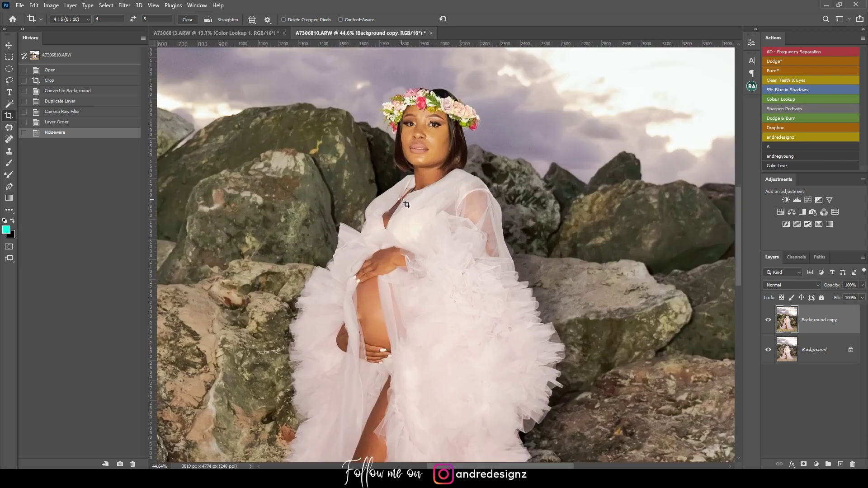
{"action": "scroll", "coordinate": [406, 203], "scroll_direction": "up", "scroll_amount": 4}
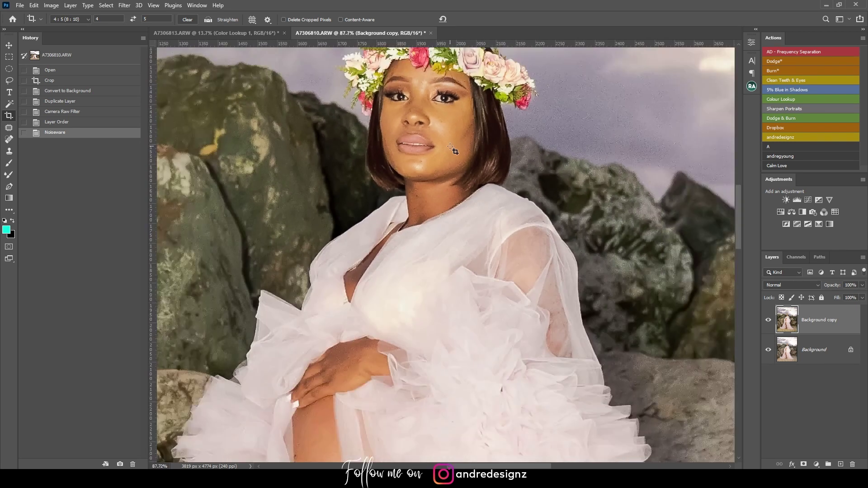
{"action": "scroll", "coordinate": [453, 151], "scroll_direction": "down", "scroll_amount": 7}
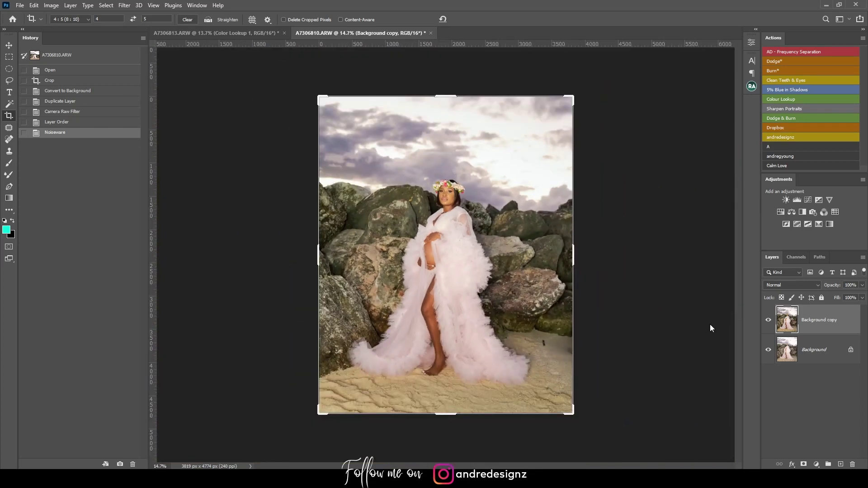
{"action": "left_click", "coordinate": [798, 53]}
- Confirm the Gaussian Blur for the Low layer so the High, Colour Correction and Low layers are completed
{"action": "left_click", "coordinate": [349, 85]}
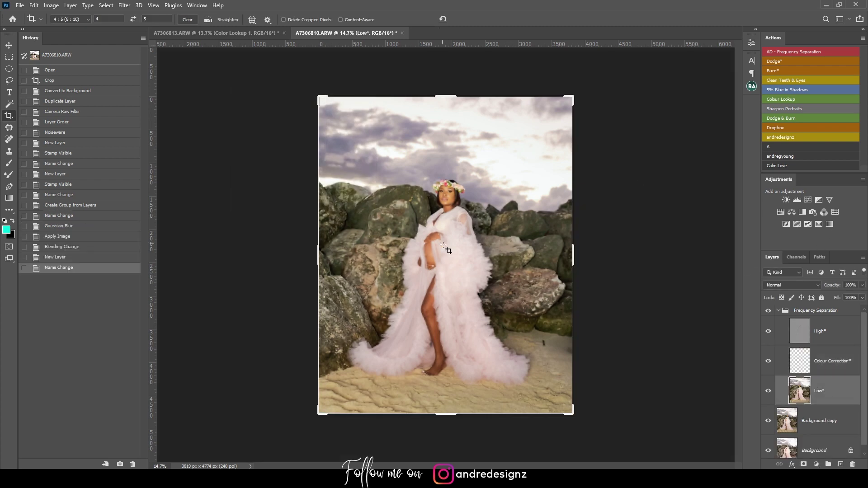
{"action": "scroll", "coordinate": [445, 248], "scroll_direction": "up", "scroll_amount": 5}
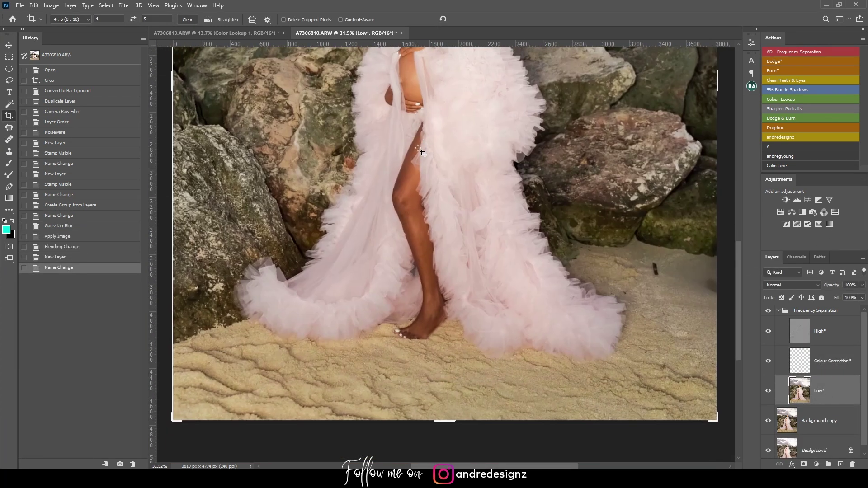
{"action": "scroll", "coordinate": [418, 151], "scroll_direction": "down", "scroll_amount": 5}
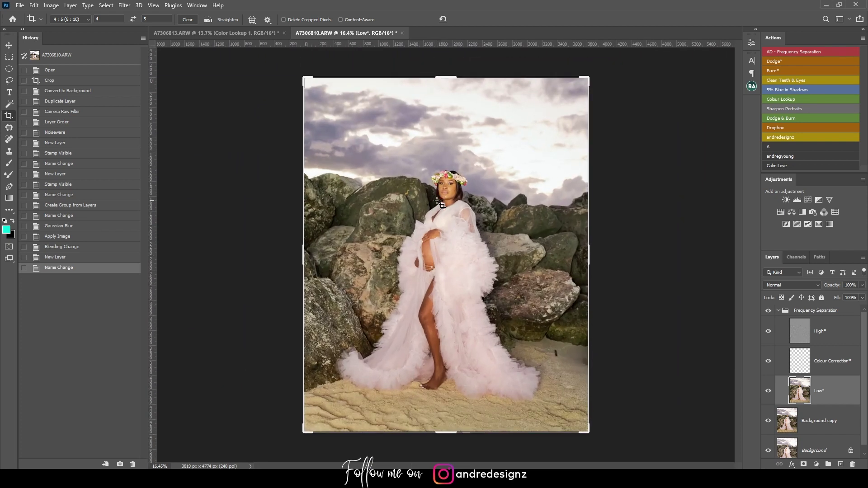